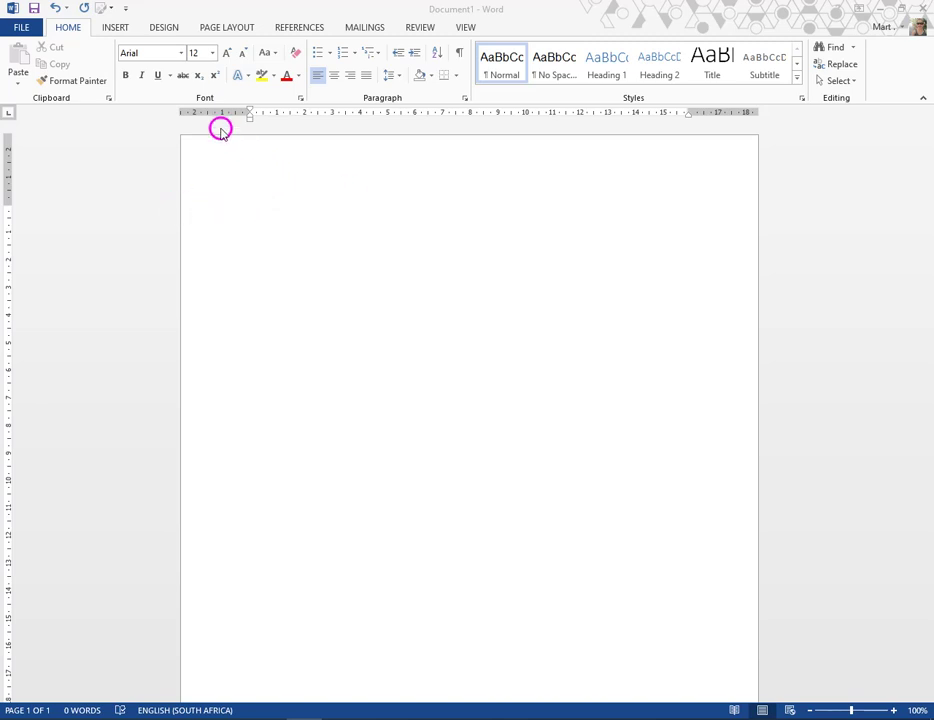
Insert a table with 5 columns and 5 rows at the start of the document.
click(116, 28)
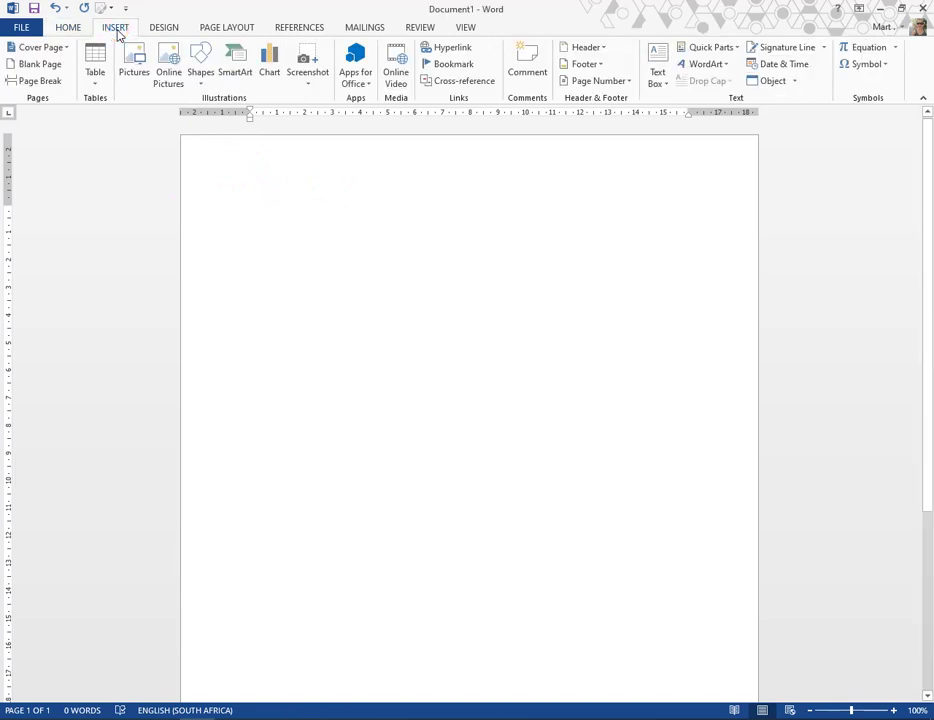
click(96, 87)
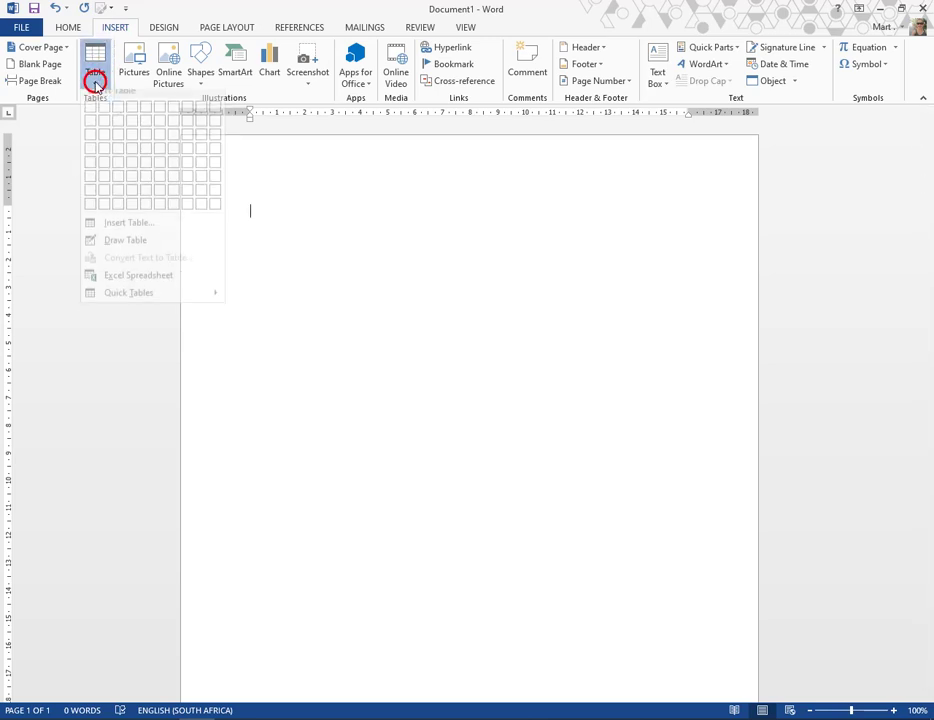
drag(96, 87, 153, 167)
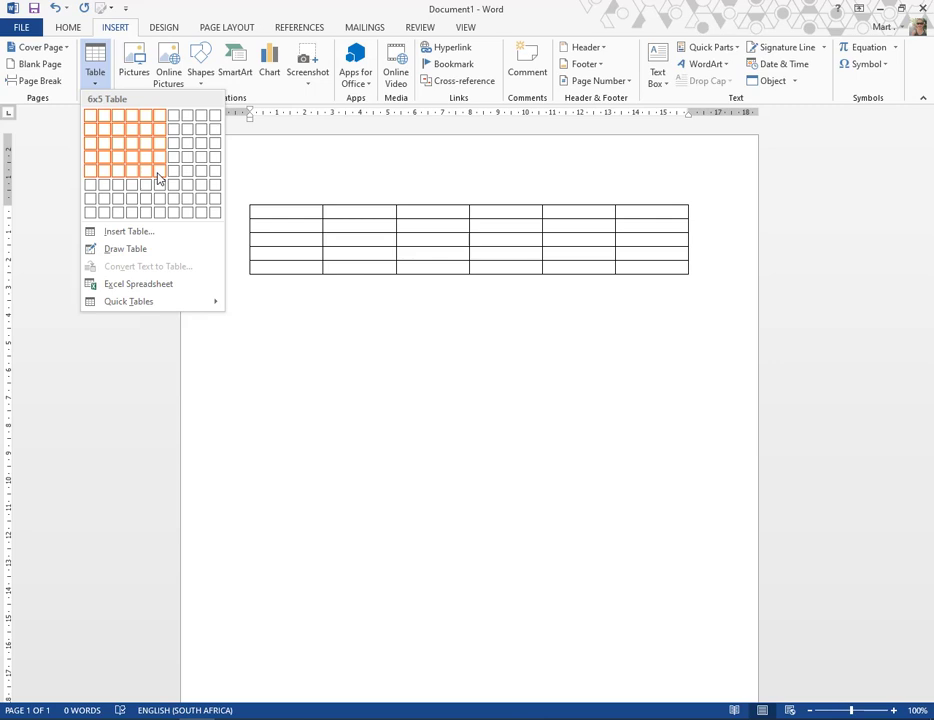
click(139, 236)
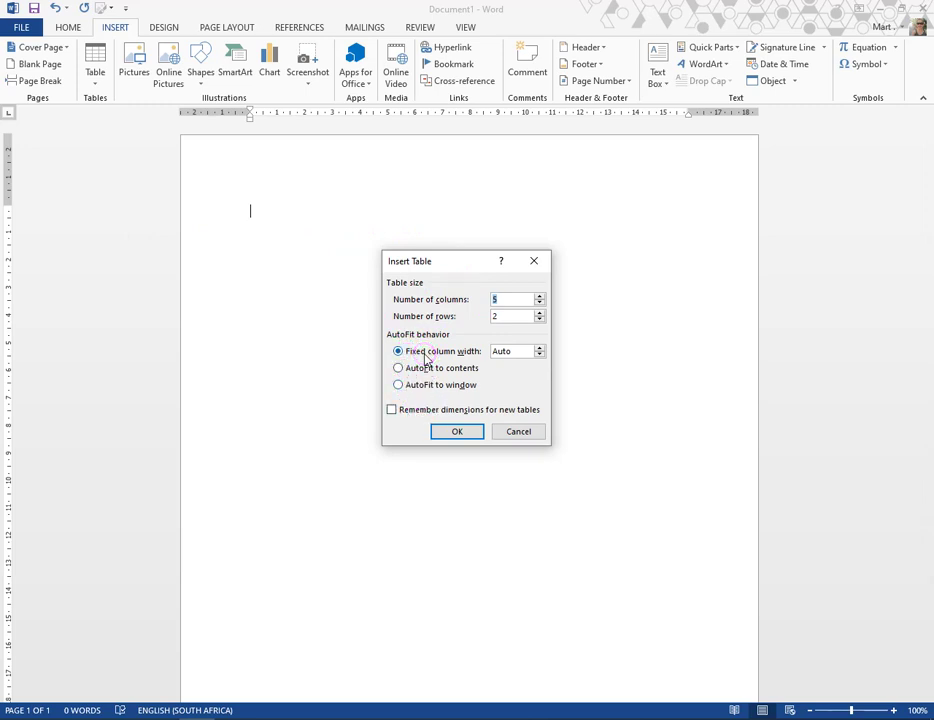
click(539, 312)
click(539, 312)
click(539, 312)
click(461, 432)
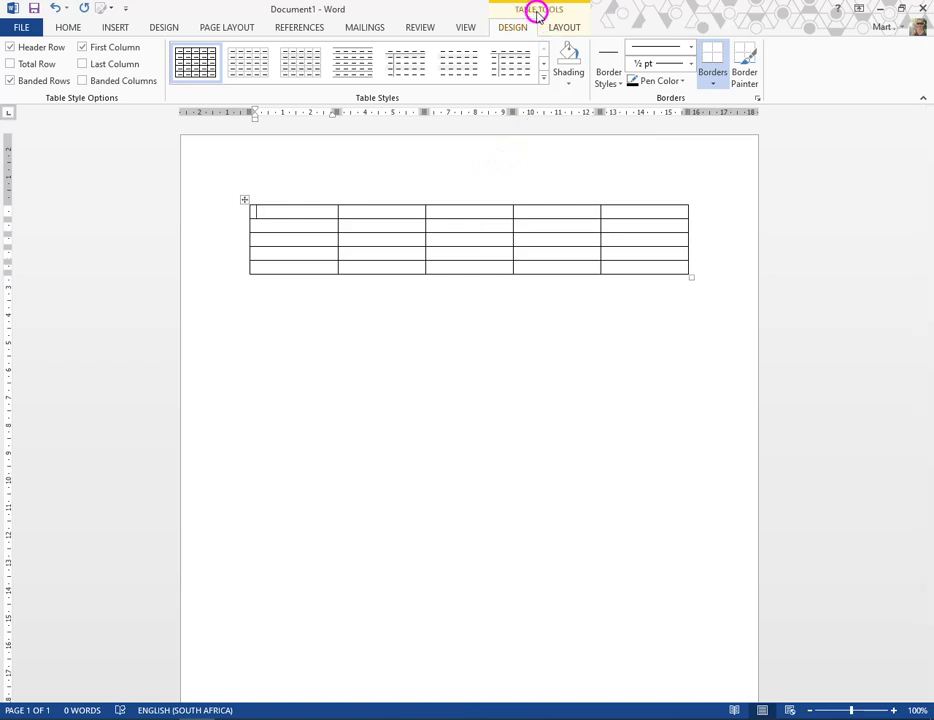
click(512, 30)
click(562, 30)
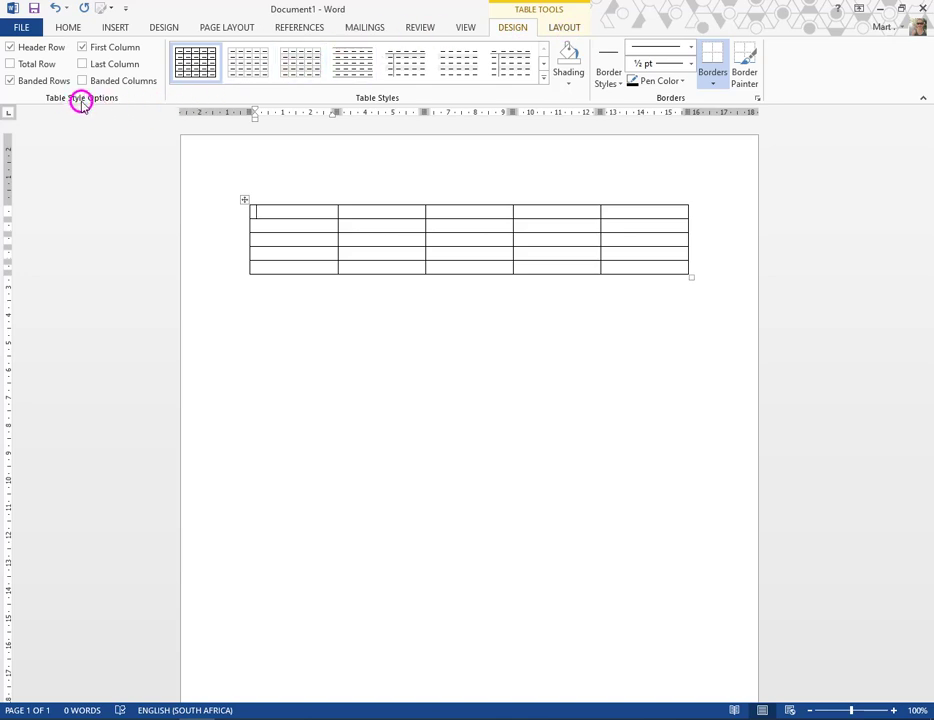
click(401, 96)
drag(403, 98, 204, 70)
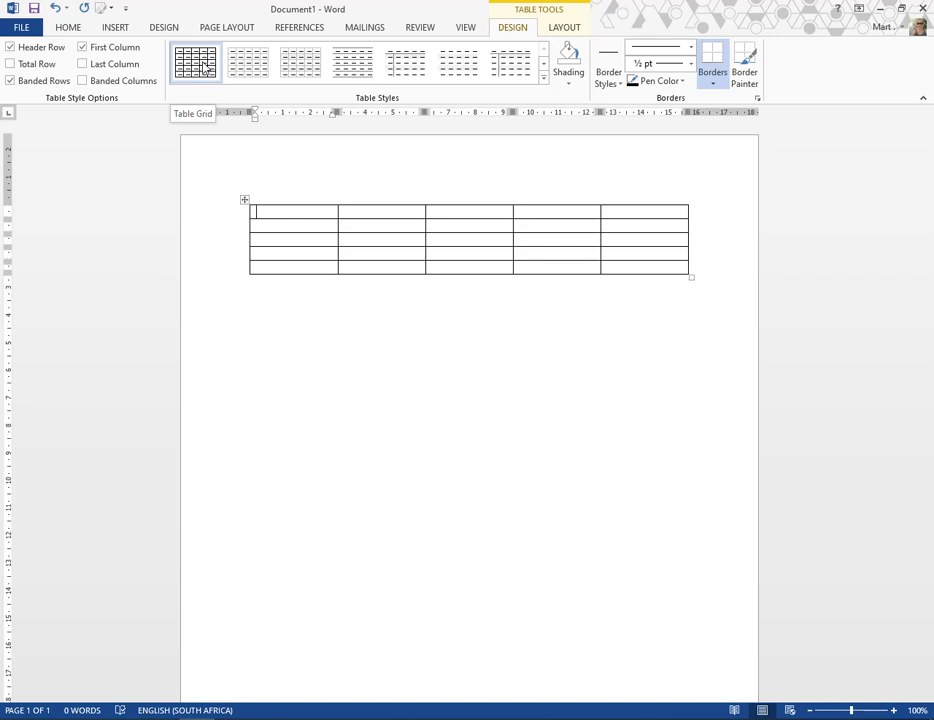
click(204, 67)
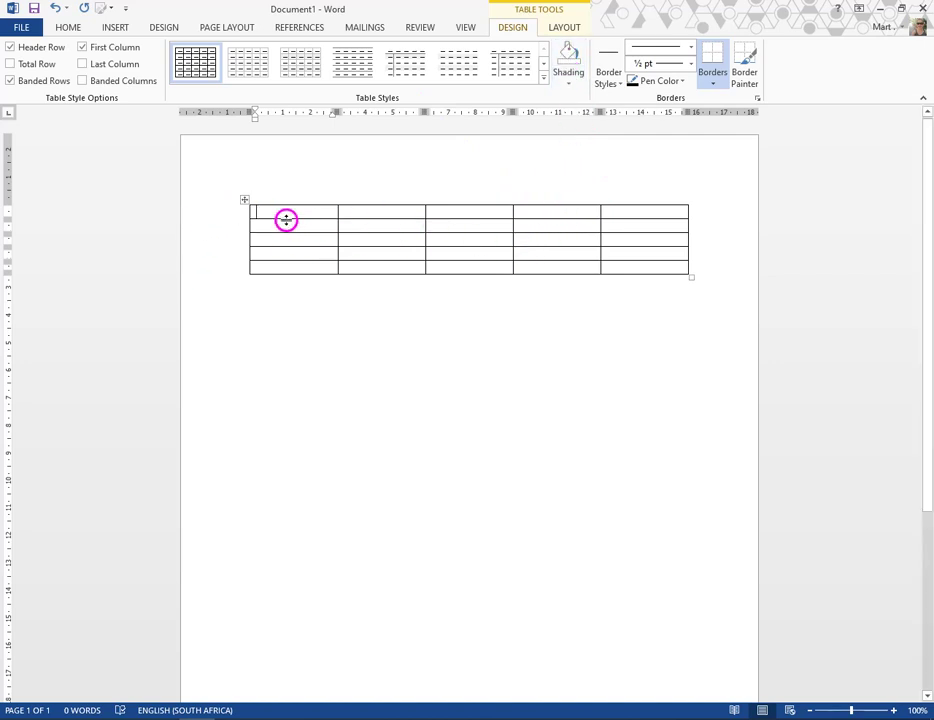
Select single table rows and extend the selection over the first four rows.
click(216, 213)
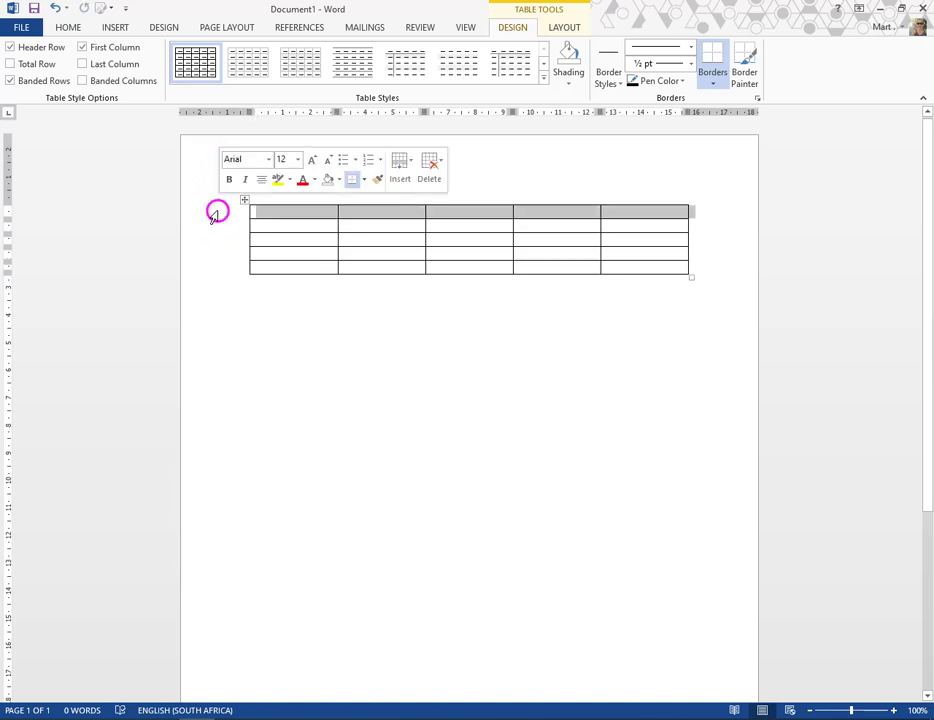
click(216, 226)
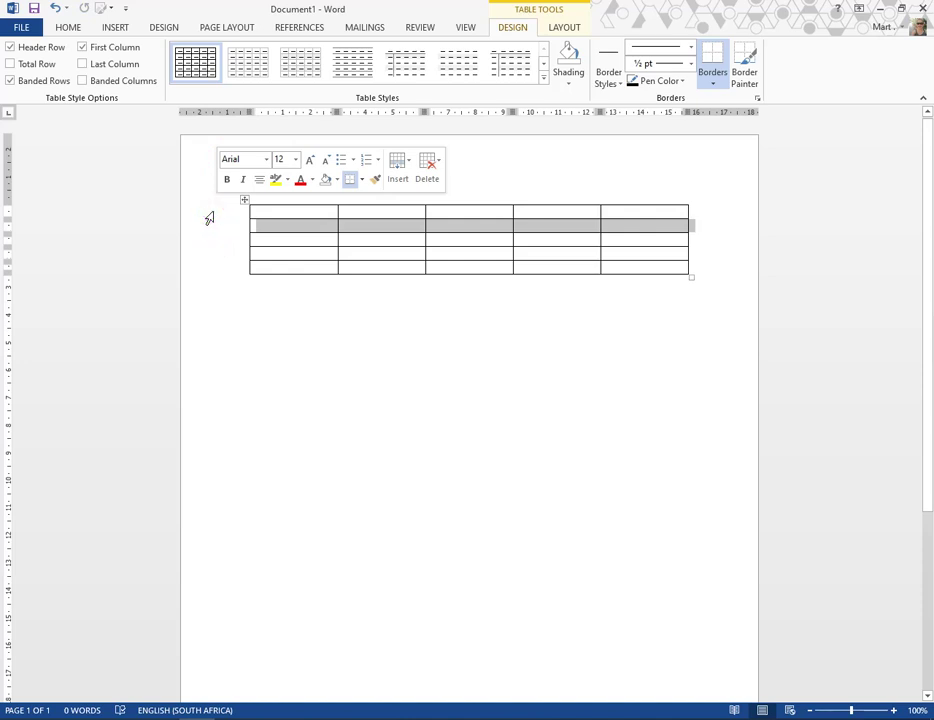
drag(211, 211, 208, 250)
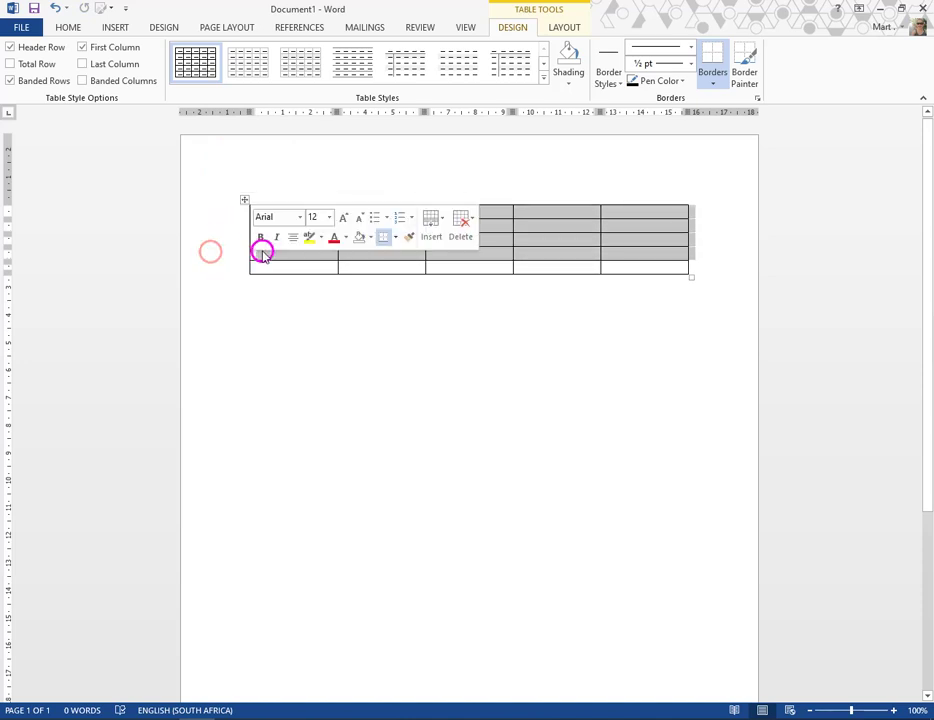
Shade the table's first column with the grey theme color White, Background 1, Darker 25%.
click(286, 163)
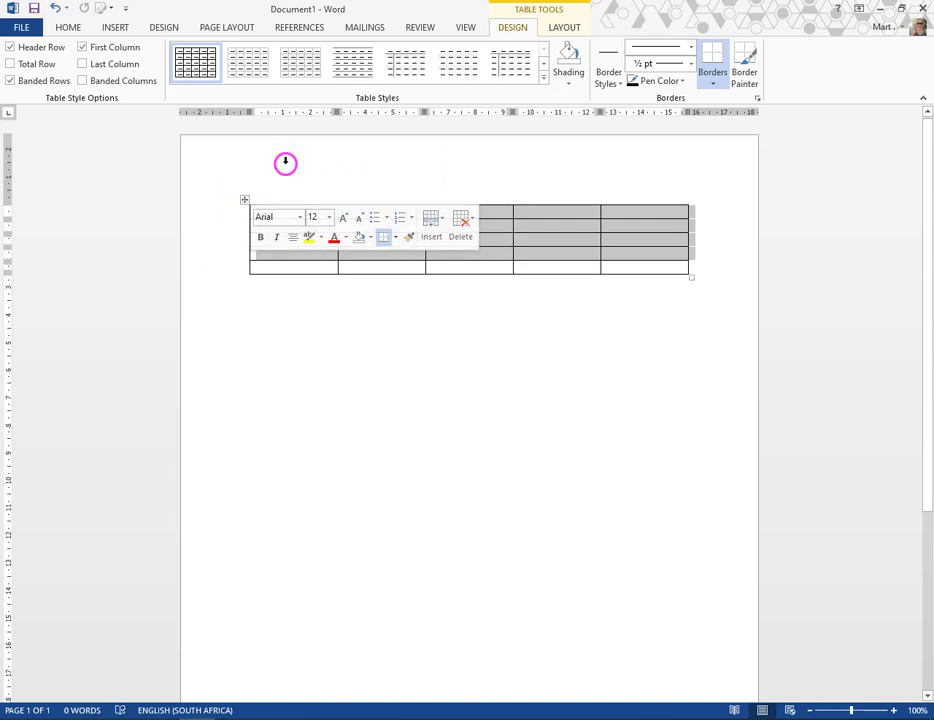
click(288, 160)
click(278, 157)
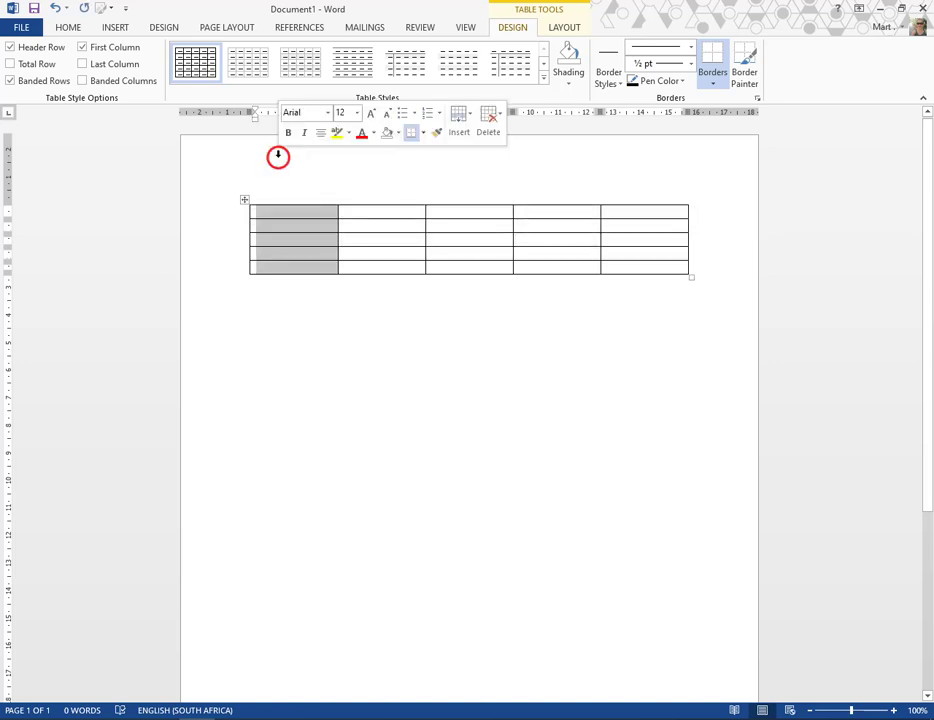
drag(278, 154, 299, 164)
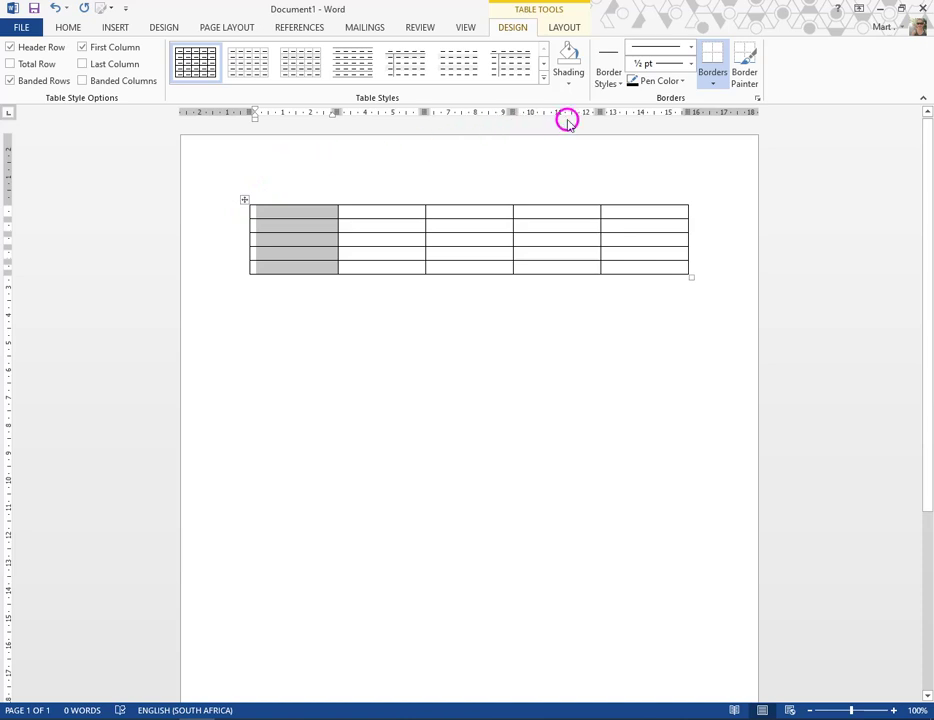
click(575, 83)
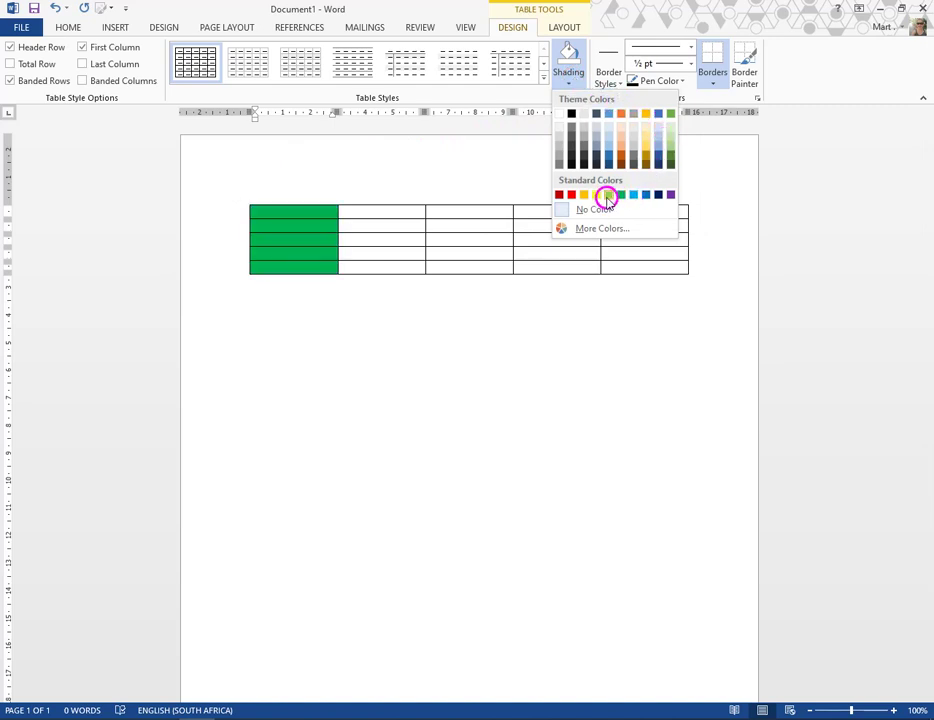
click(560, 158)
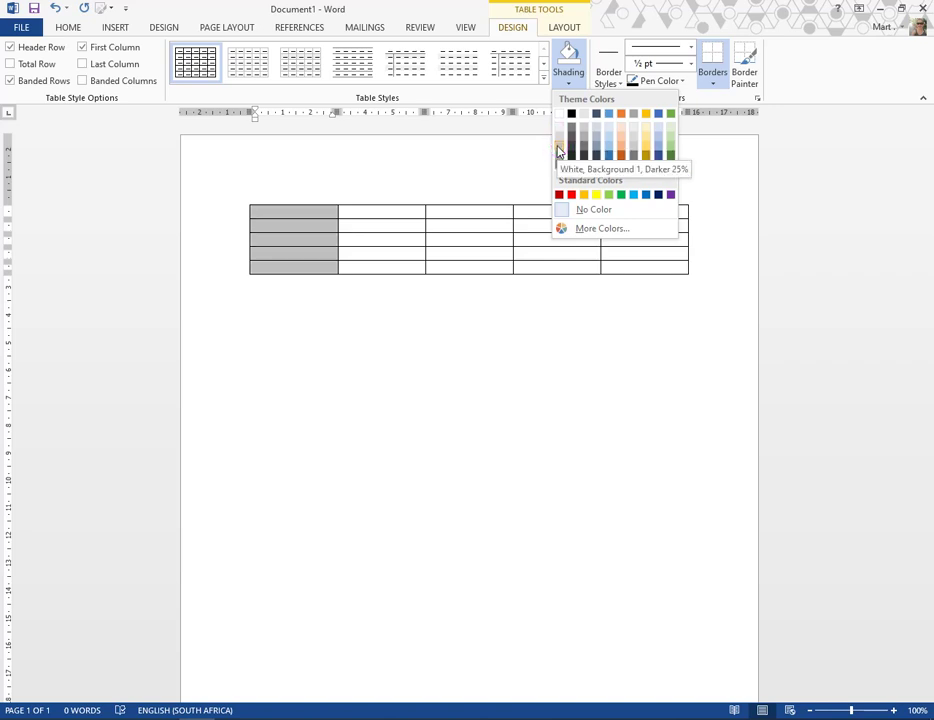
click(558, 149)
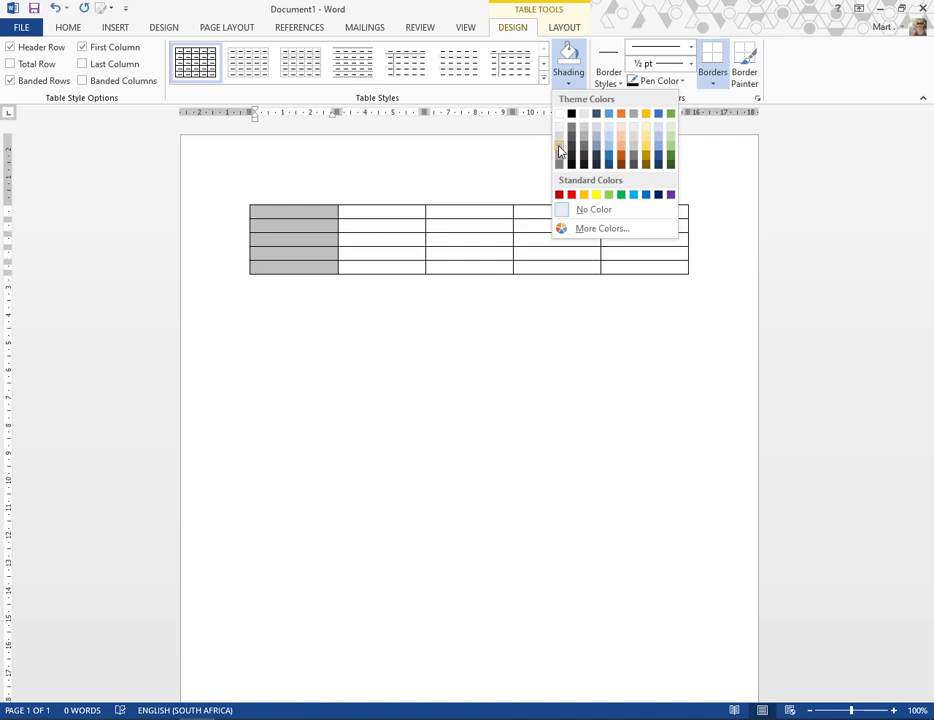
click(558, 149)
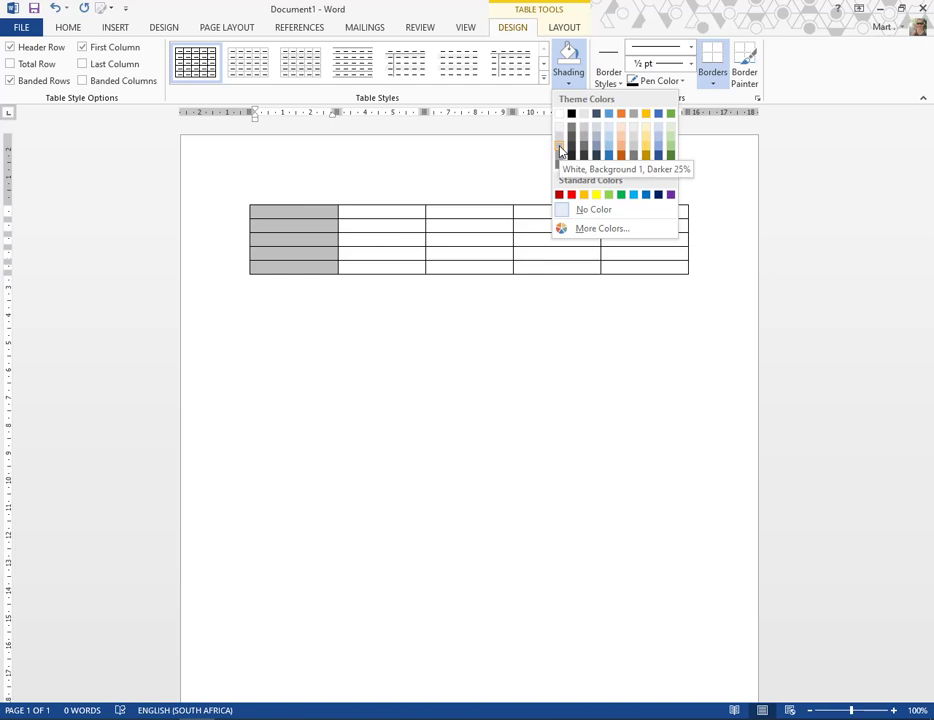
click(558, 149)
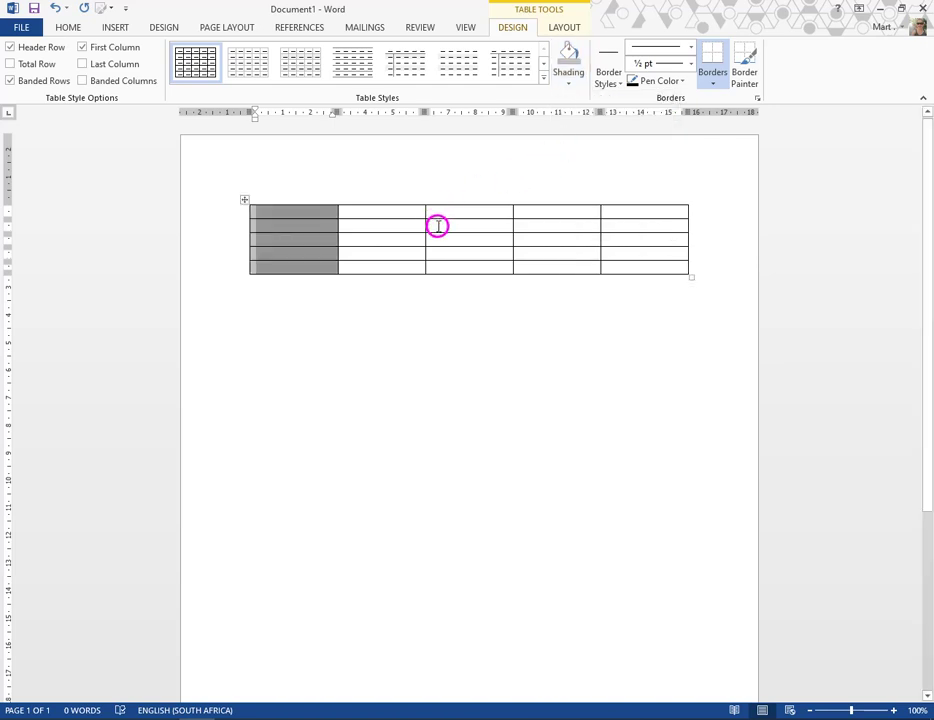
click(367, 228)
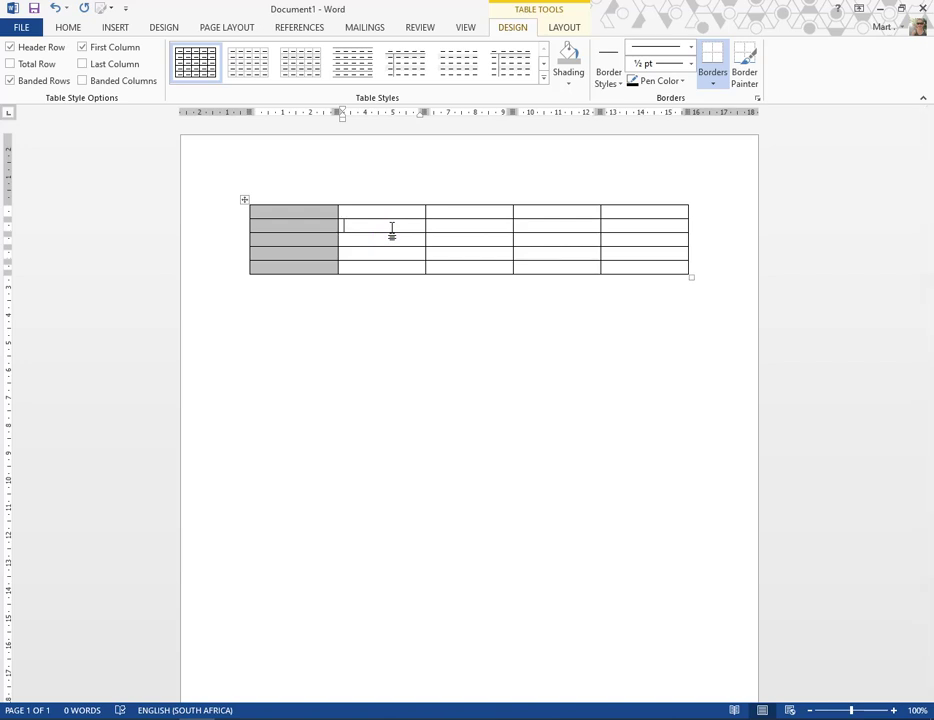
click(392, 229)
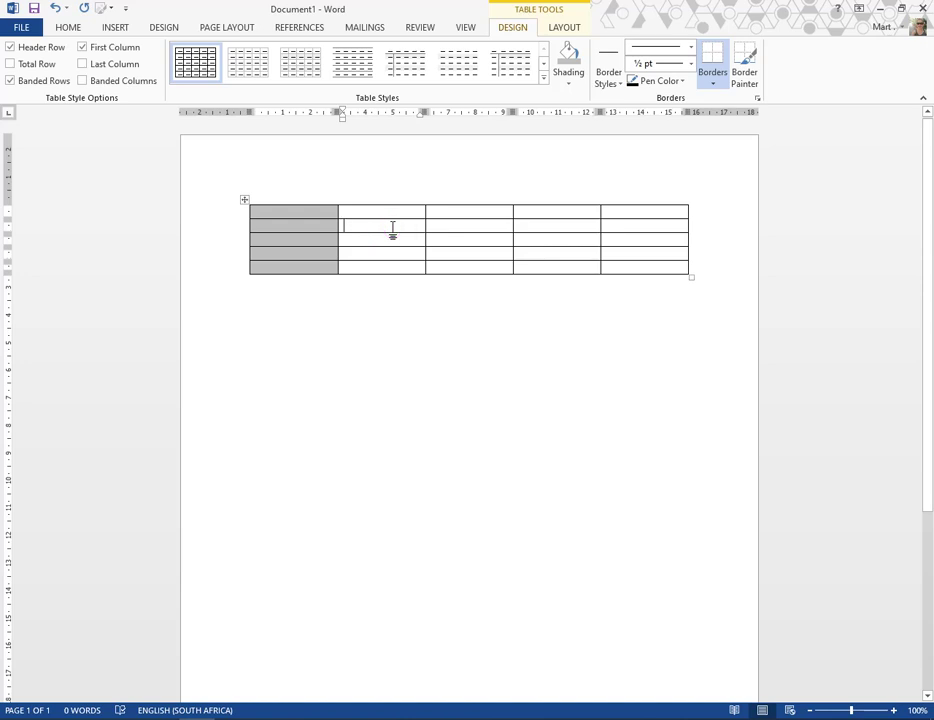
click(467, 223)
click(459, 248)
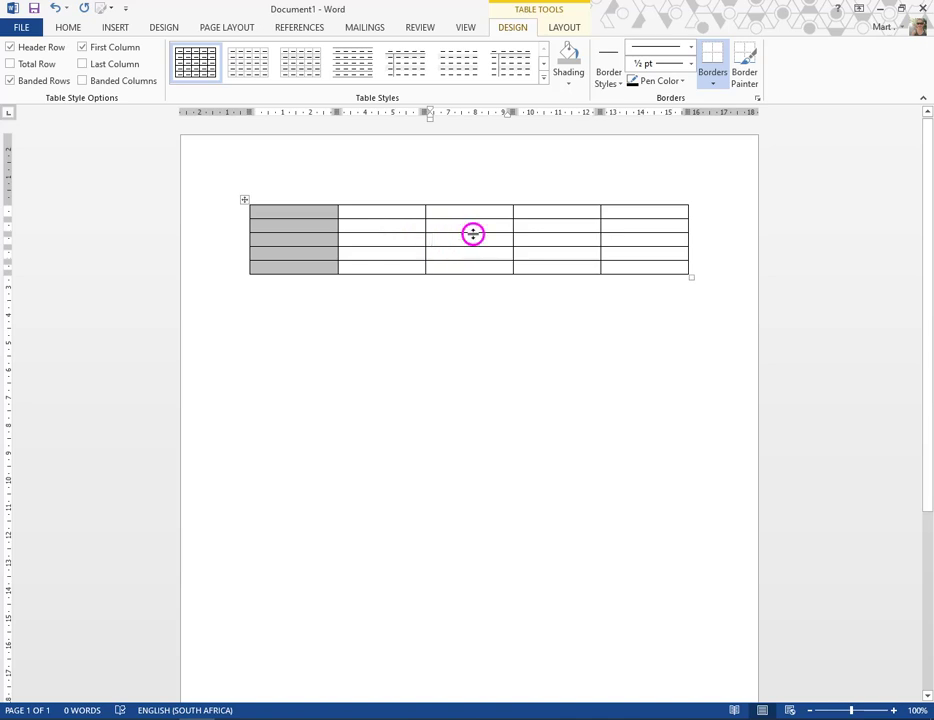
click(446, 223)
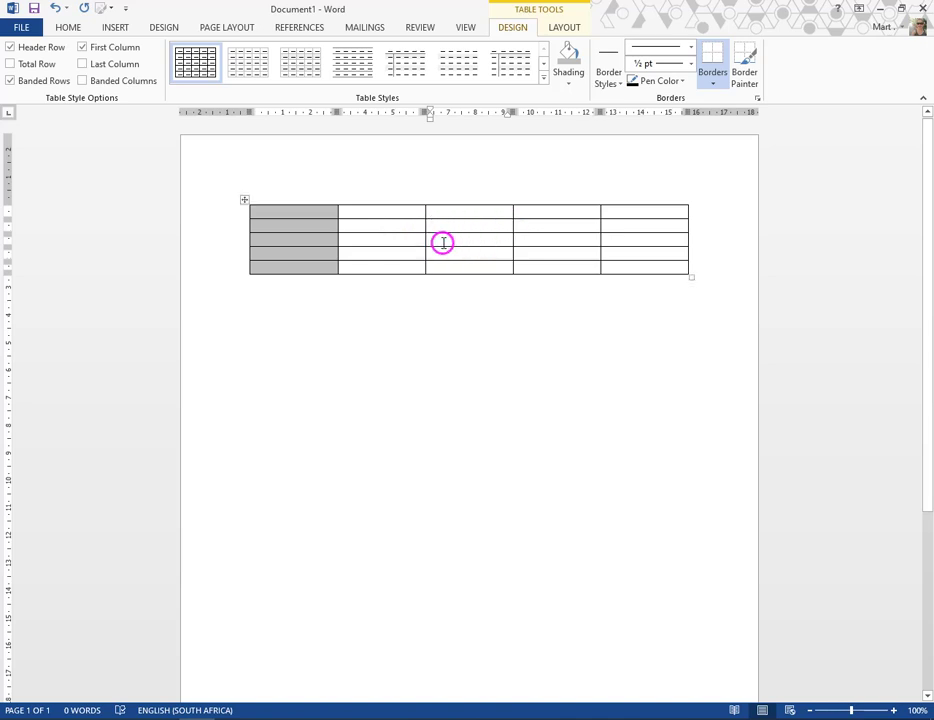
click(454, 240)
click(398, 227)
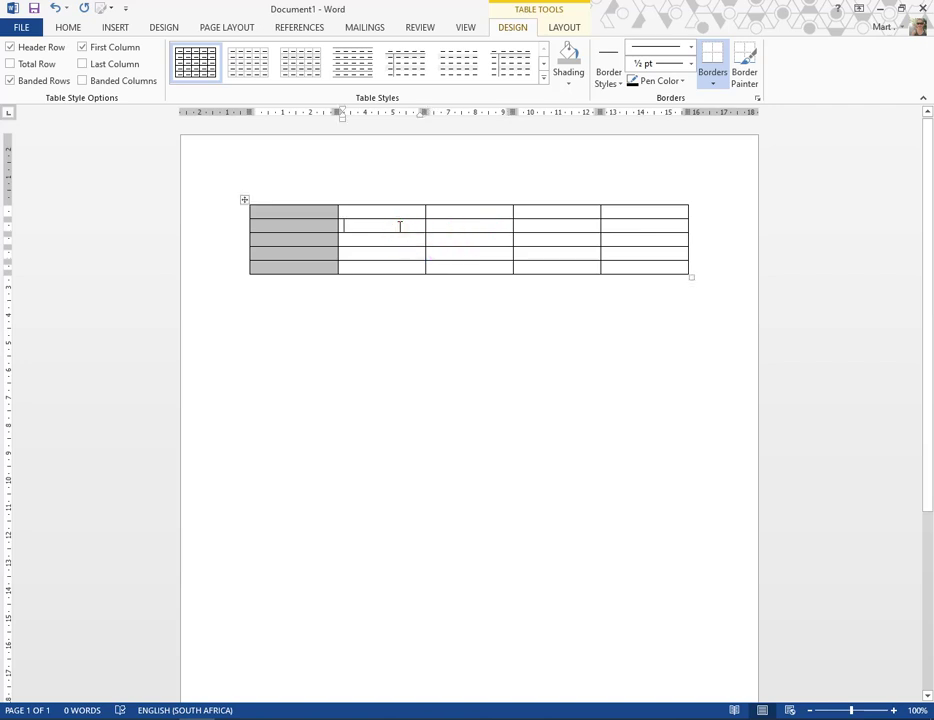
click(550, 213)
Shade the table cell in the second row of the third column with standard red.
click(494, 229)
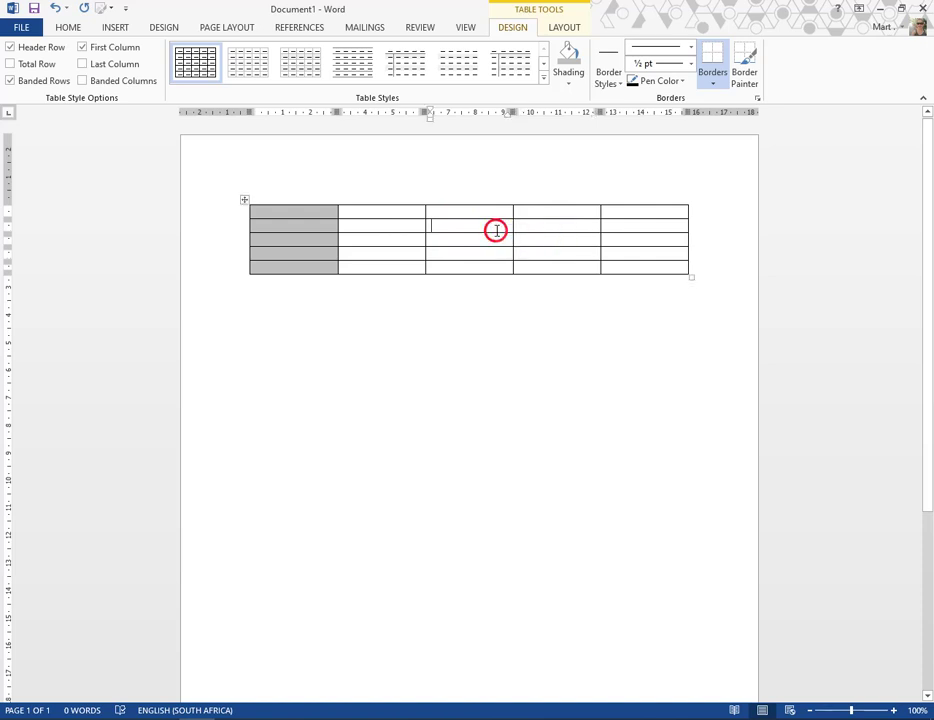
click(568, 81)
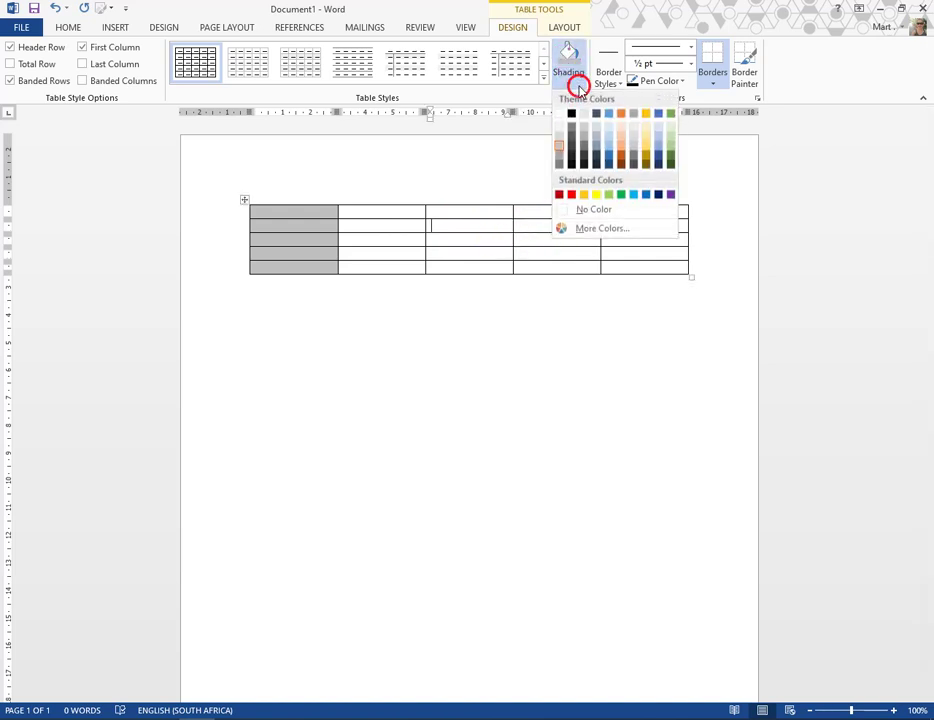
click(571, 194)
click(579, 231)
click(461, 246)
click(402, 246)
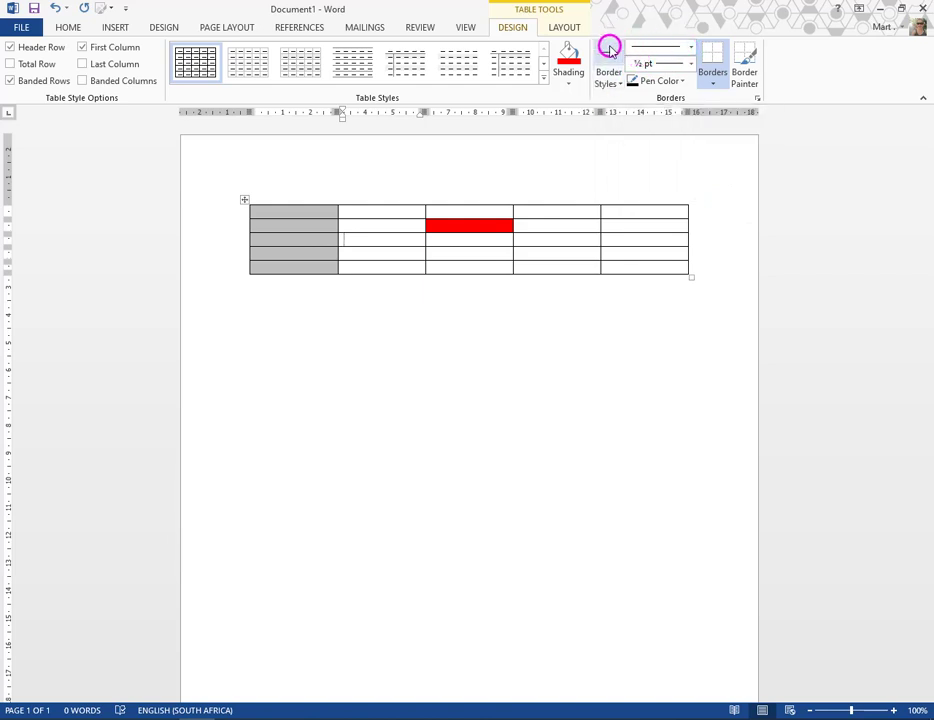
Set the line style for new table borders to a dashed line and turn off the Border Painter.
click(604, 84)
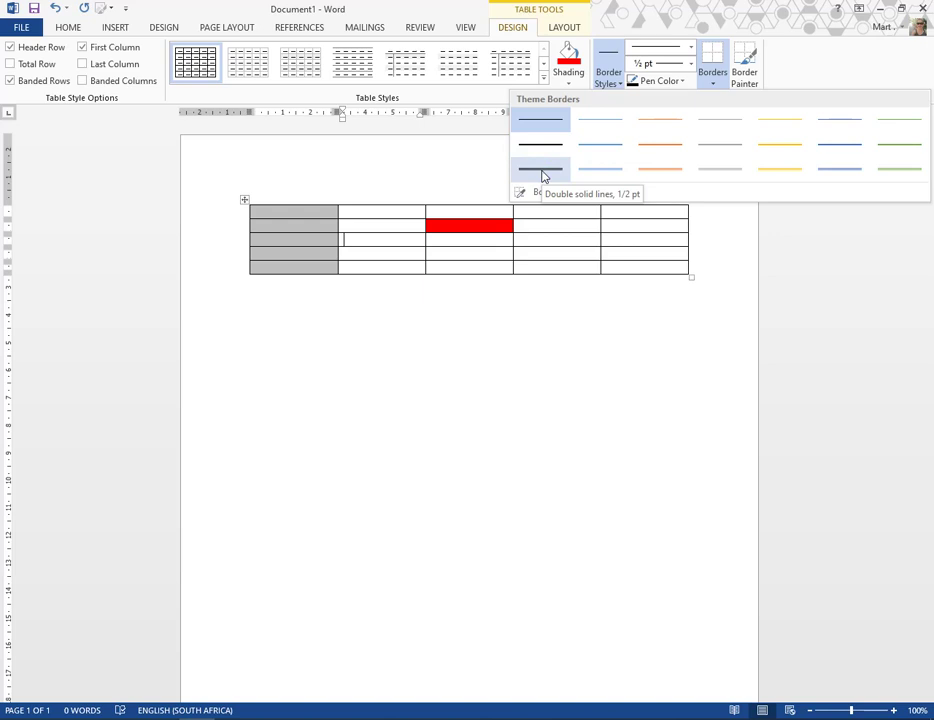
drag(543, 176, 644, 190)
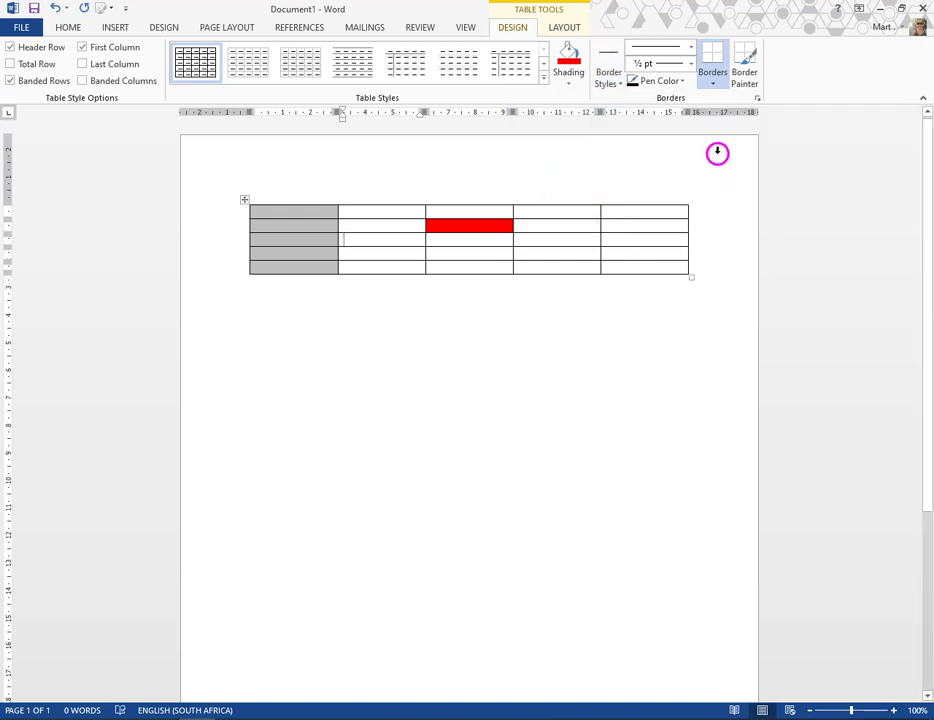
click(692, 48)
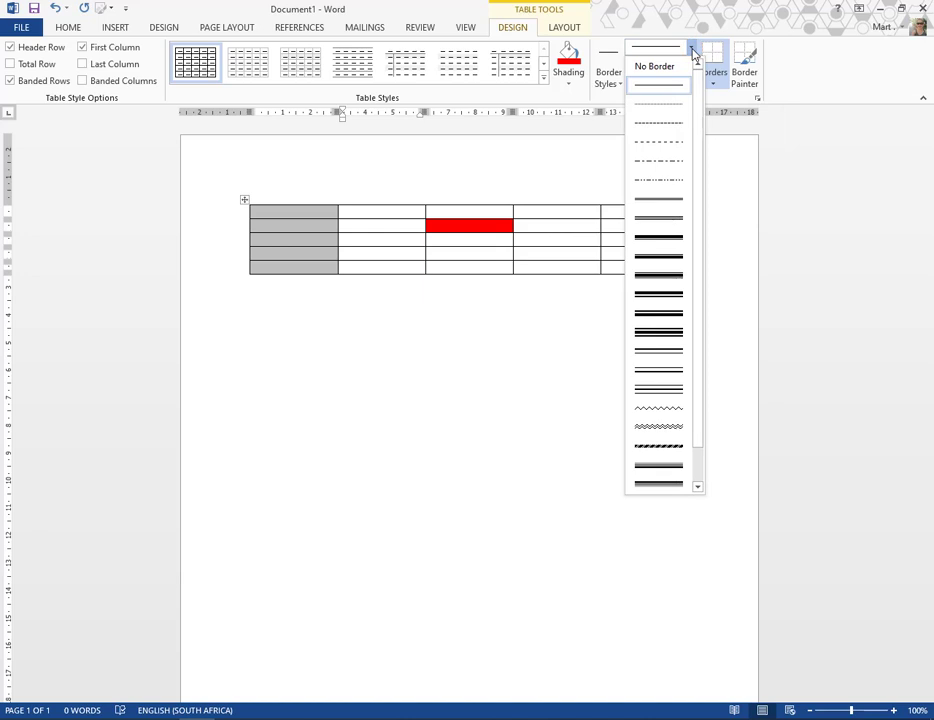
click(668, 214)
mouse_move(668, 218)
mouse_down()
mouse_move(659, 250)
mouse_move(673, 254)
mouse_move(642, 175)
mouse_move(661, 104)
mouse_move(647, 236)
mouse_move(661, 236)
mouse_move(660, 133)
mouse_move(655, 278)
mouse_move(671, 380)
mouse_move(689, 335)
mouse_move(653, 102)
mouse_move(625, 128)
mouse_move(648, 110)
mouse_move(656, 116)
mouse_move(653, 102)
mouse_move(649, 112)
mouse_move(663, 107)
mouse_move(651, 127)
mouse_move(673, 125)
mouse_move(669, 146)
mouse_move(650, 148)
mouse_move(660, 222)
mouse_move(655, 207)
mouse_up()
mouse_move(655, 207)
mouse_down()
mouse_move(671, 131)
mouse_move(659, 148)
mouse_up()
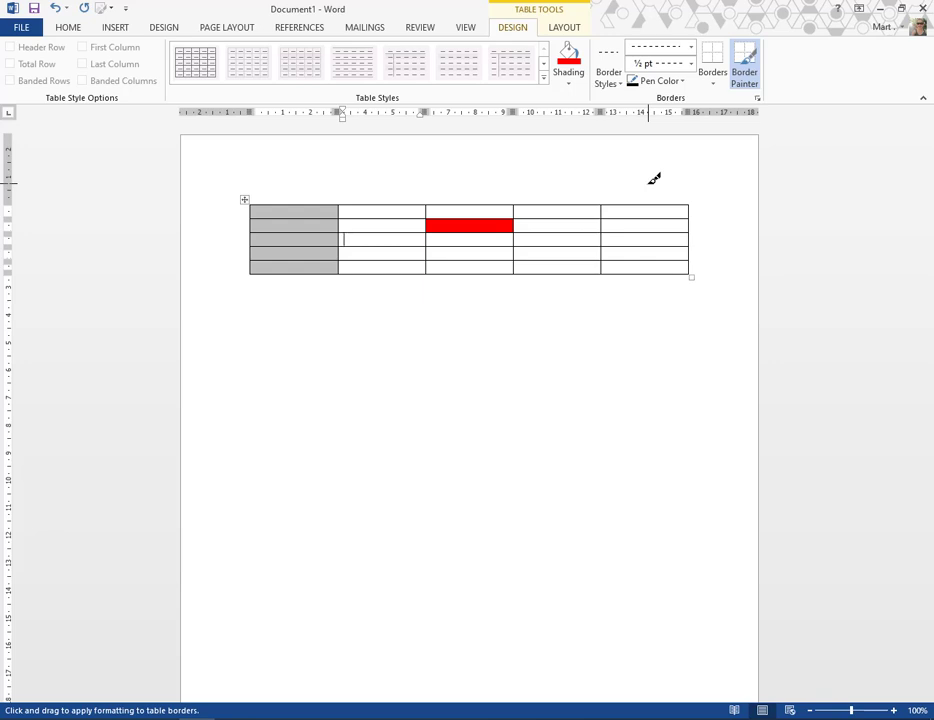
click(654, 179)
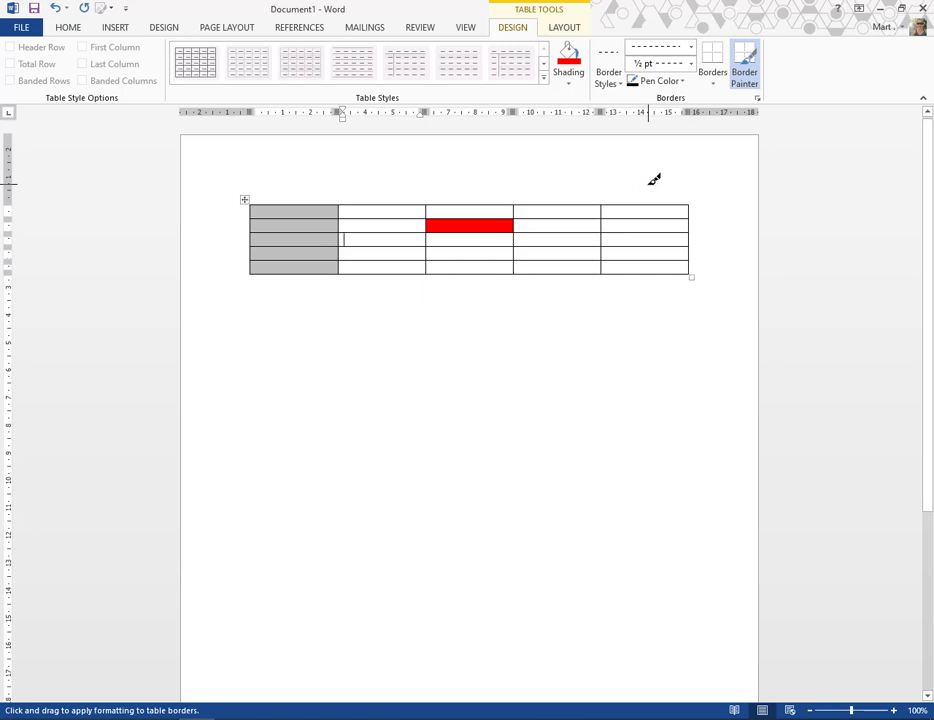
click(750, 84)
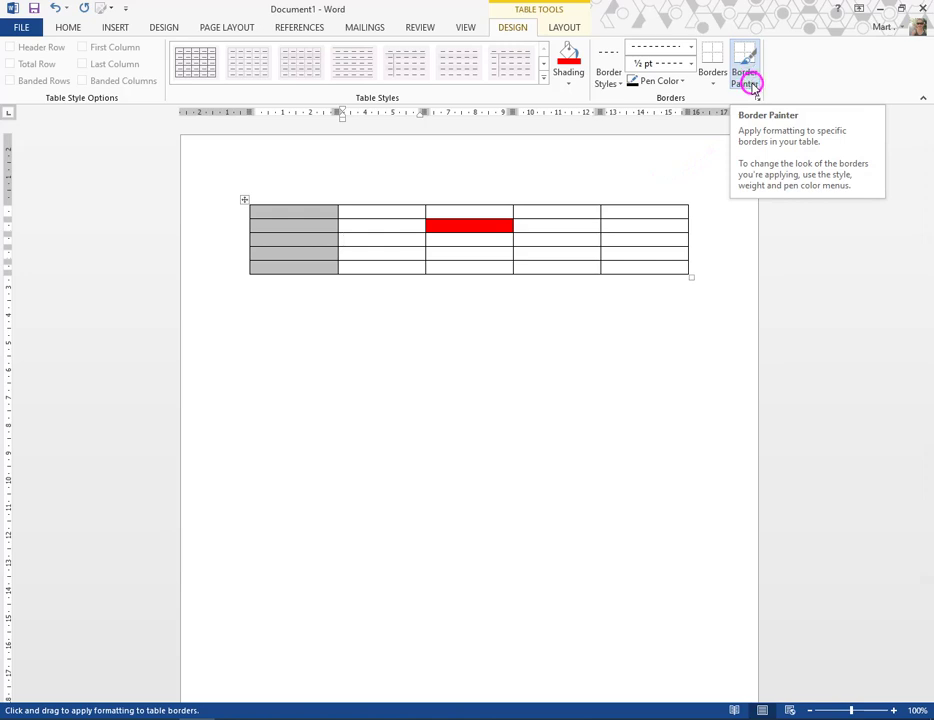
click(752, 85)
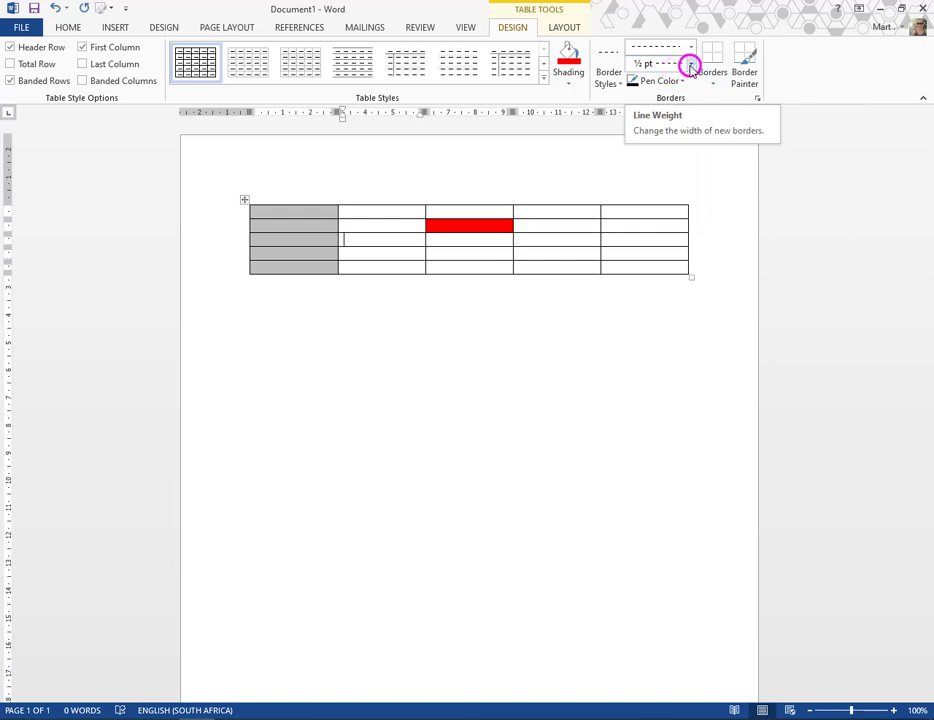
Set the line weight for new table borders to 3 pt and turn off the Border Painter.
click(691, 65)
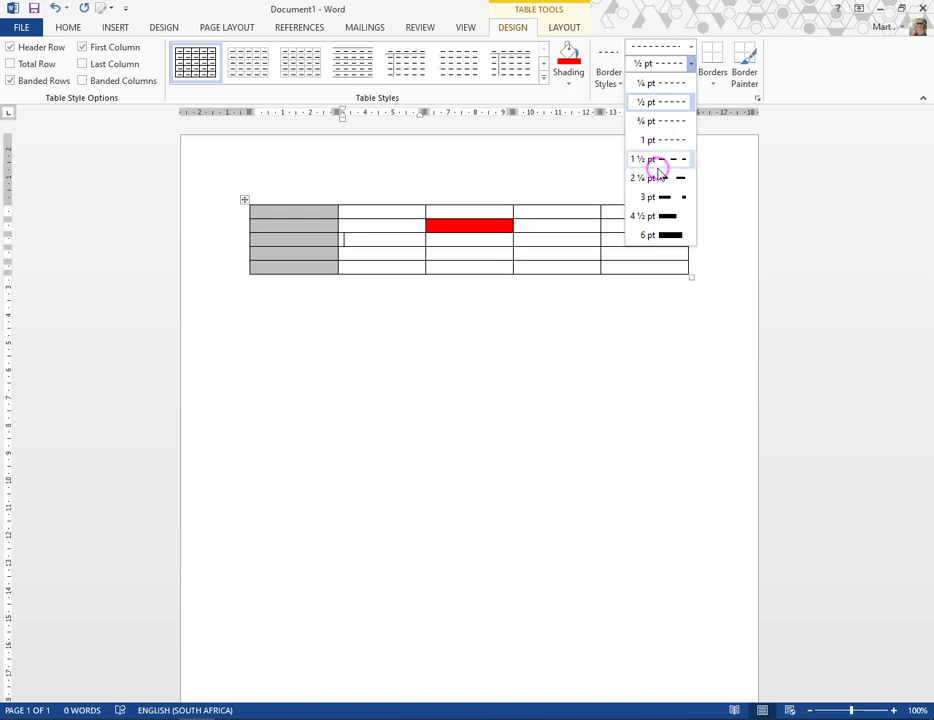
drag(660, 106, 668, 240)
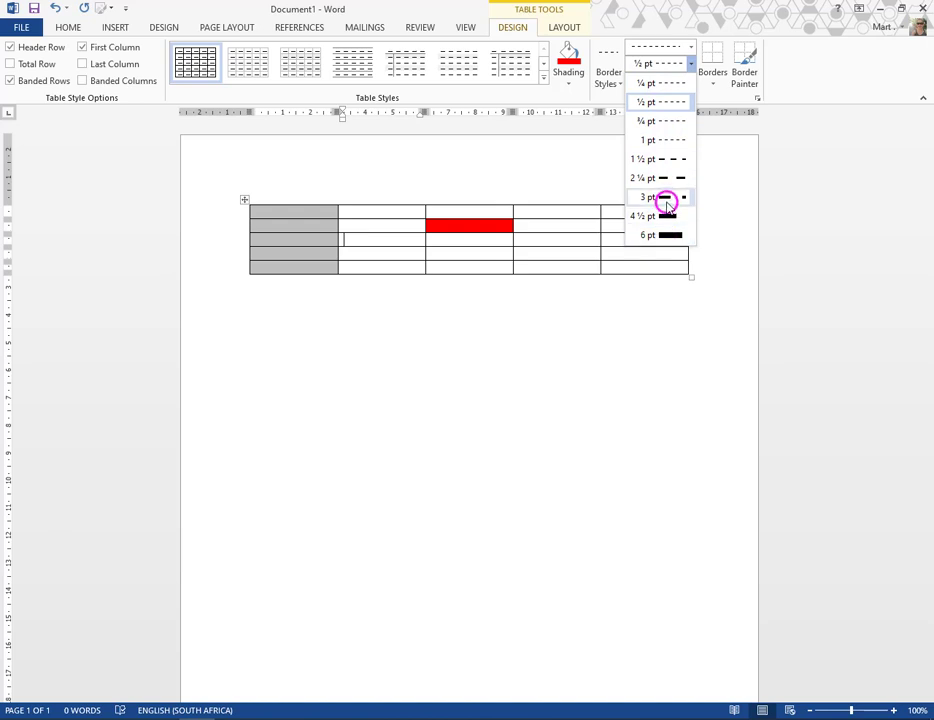
mouse_move(668, 206)
mouse_down()
mouse_move(661, 184)
mouse_move(647, 181)
mouse_move(671, 187)
mouse_move(665, 203)
mouse_up()
click(664, 200)
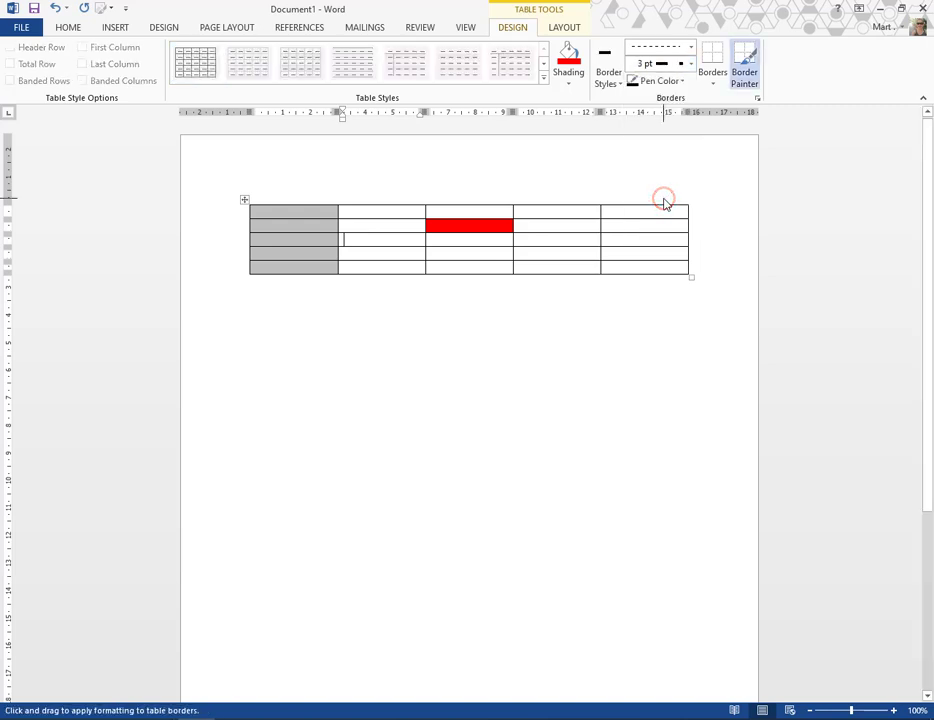
click(746, 74)
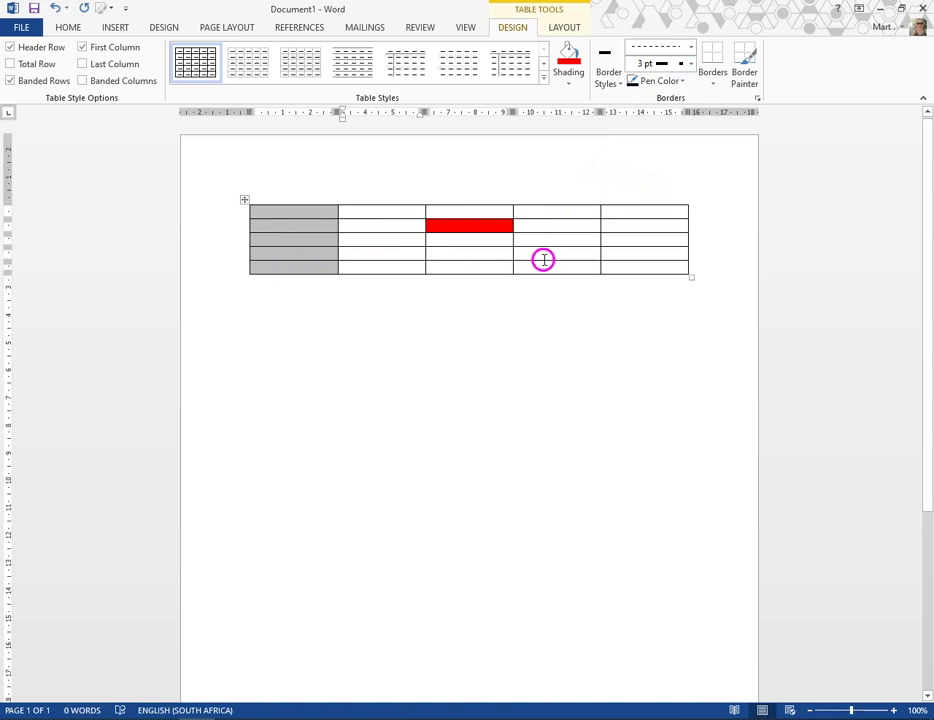
Select the whole table and preview the border options on it, including all, outside, inside and diagonal borders.
drag(328, 221, 236, 215)
click(238, 205)
click(244, 214)
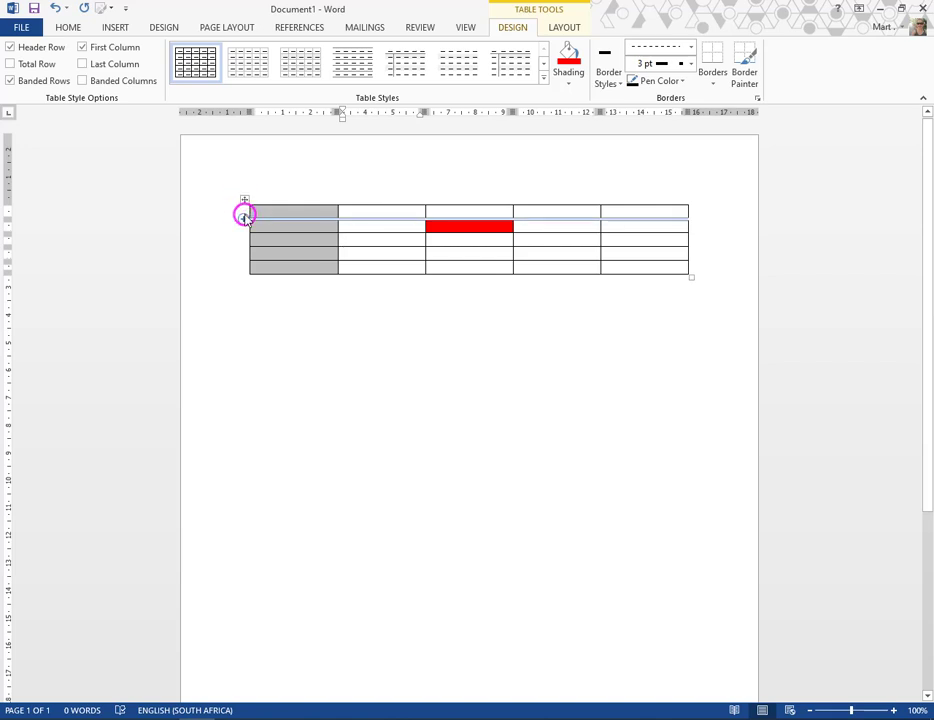
click(244, 199)
drag(332, 212, 723, 145)
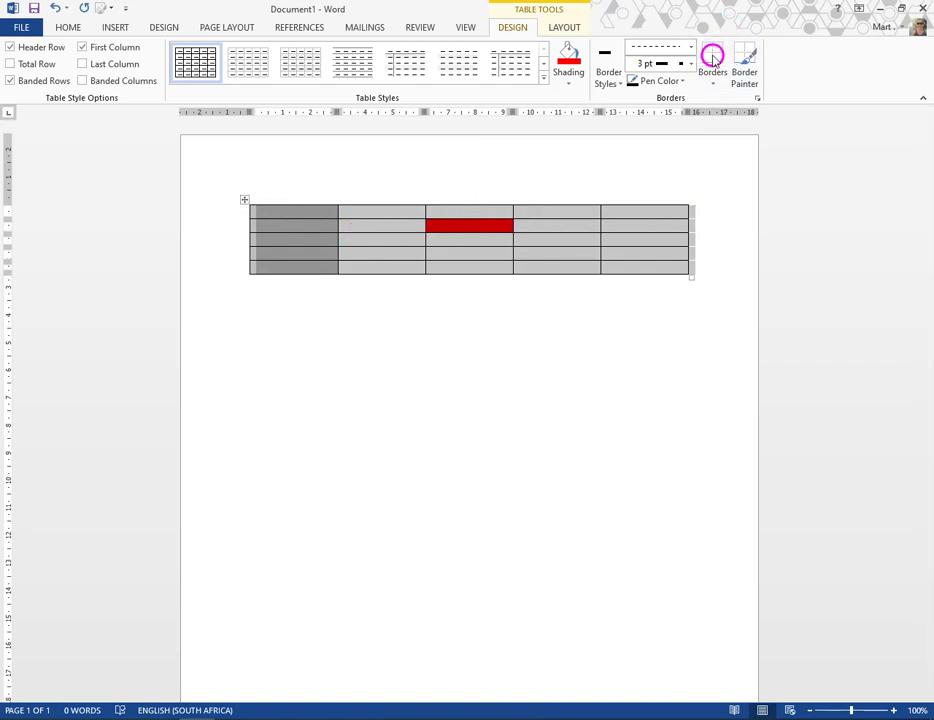
mouse_move(652, 217)
mouse_down()
mouse_move(461, 203)
mouse_move(271, 211)
mouse_move(240, 257)
mouse_move(488, 274)
mouse_move(692, 261)
mouse_up()
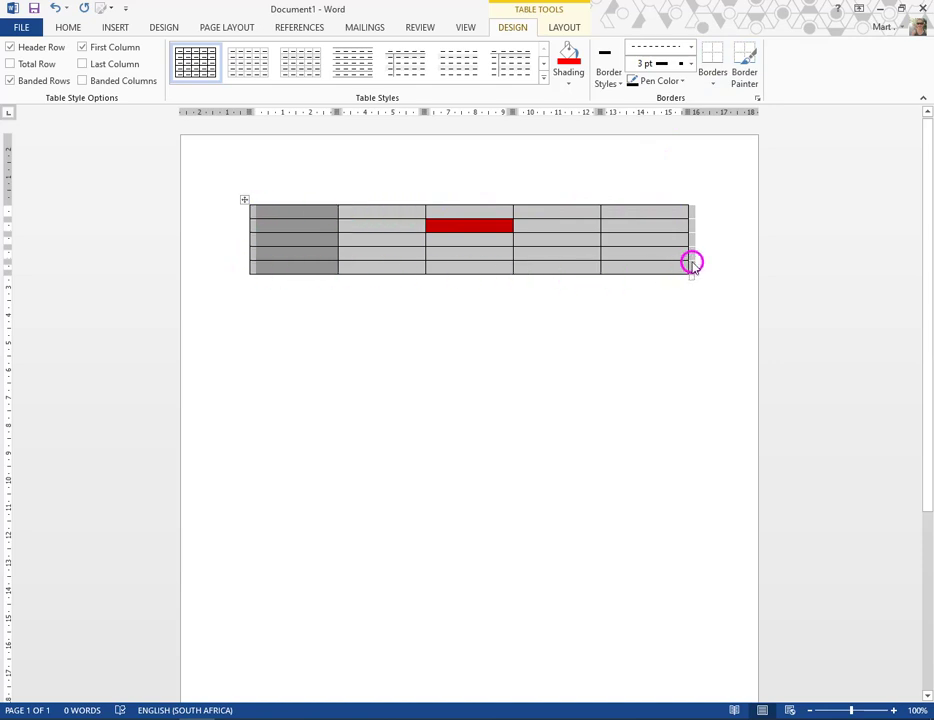
click(717, 82)
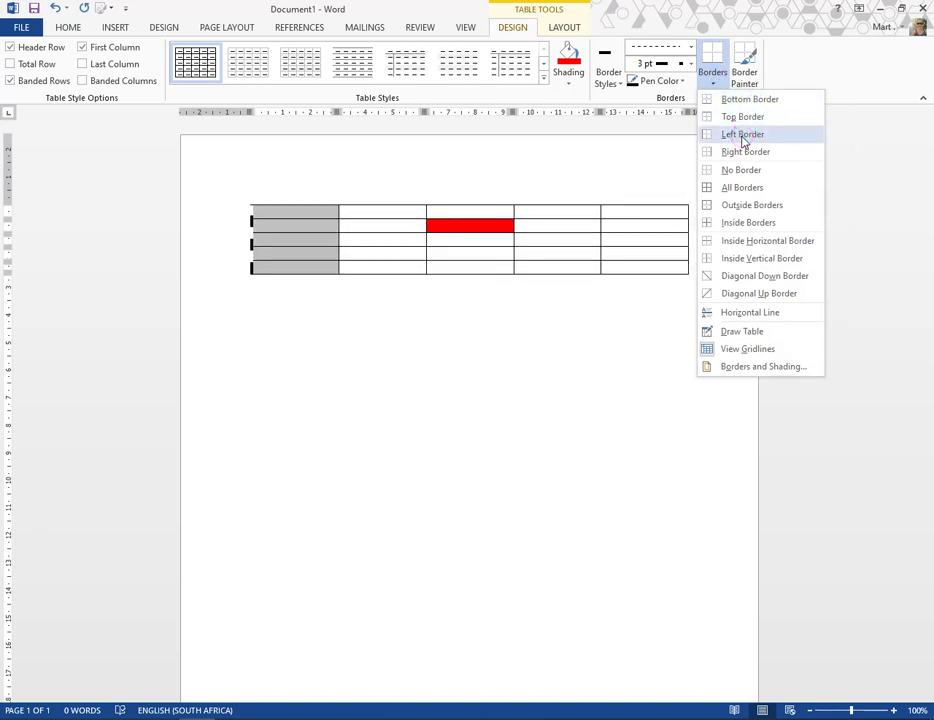
click(728, 189)
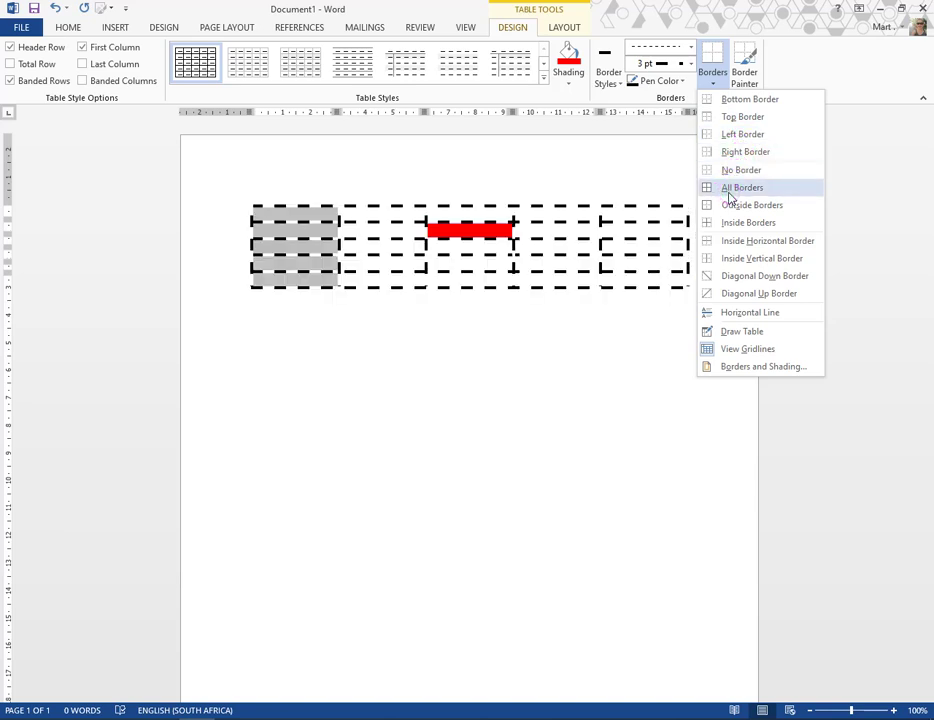
click(723, 205)
click(723, 225)
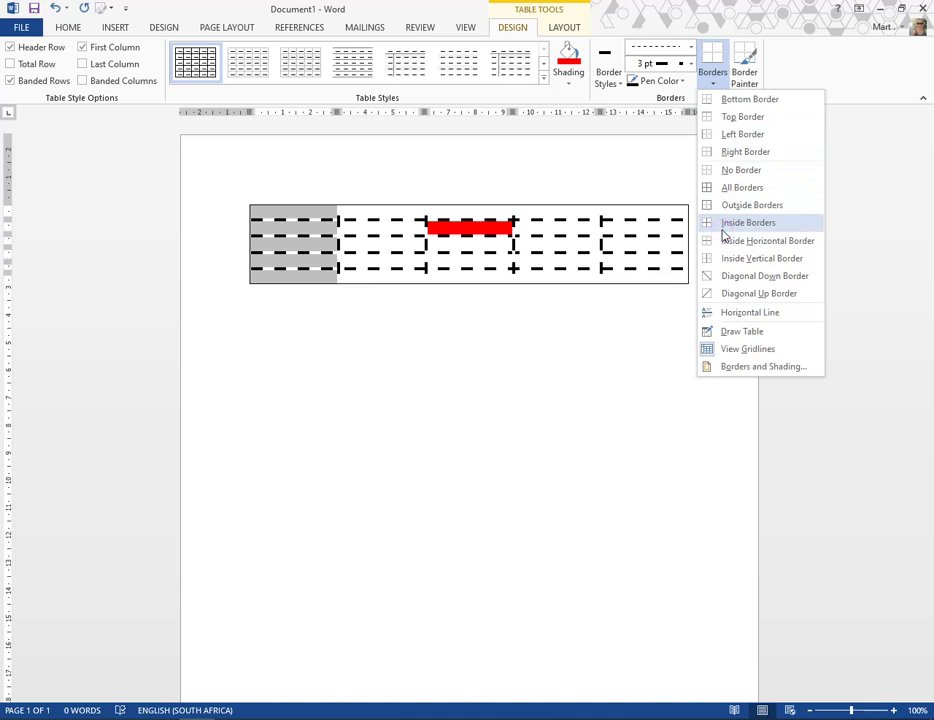
click(724, 242)
click(725, 260)
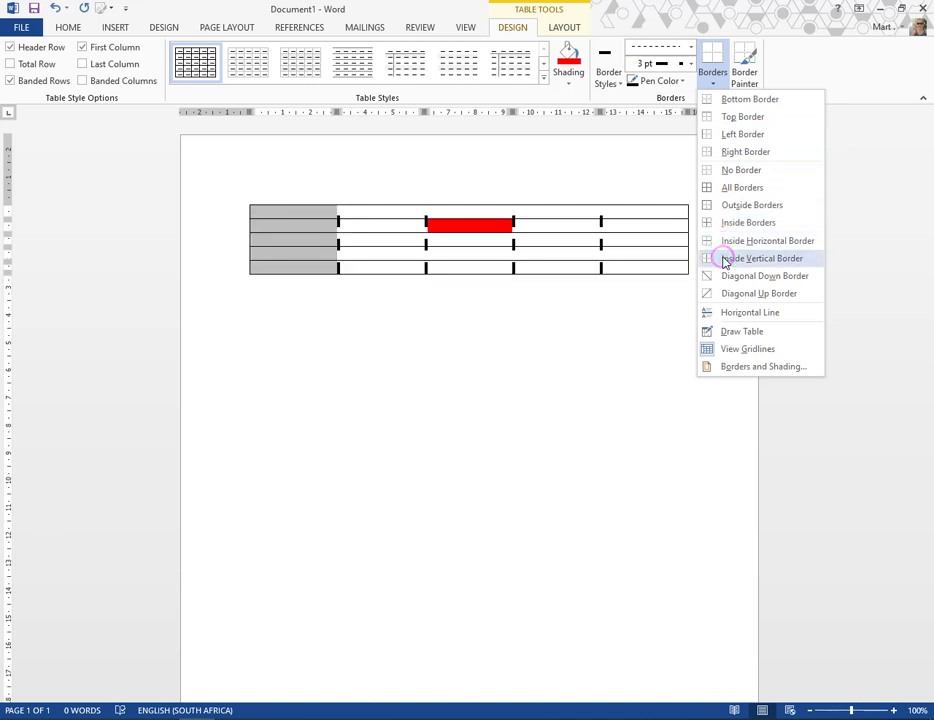
click(725, 275)
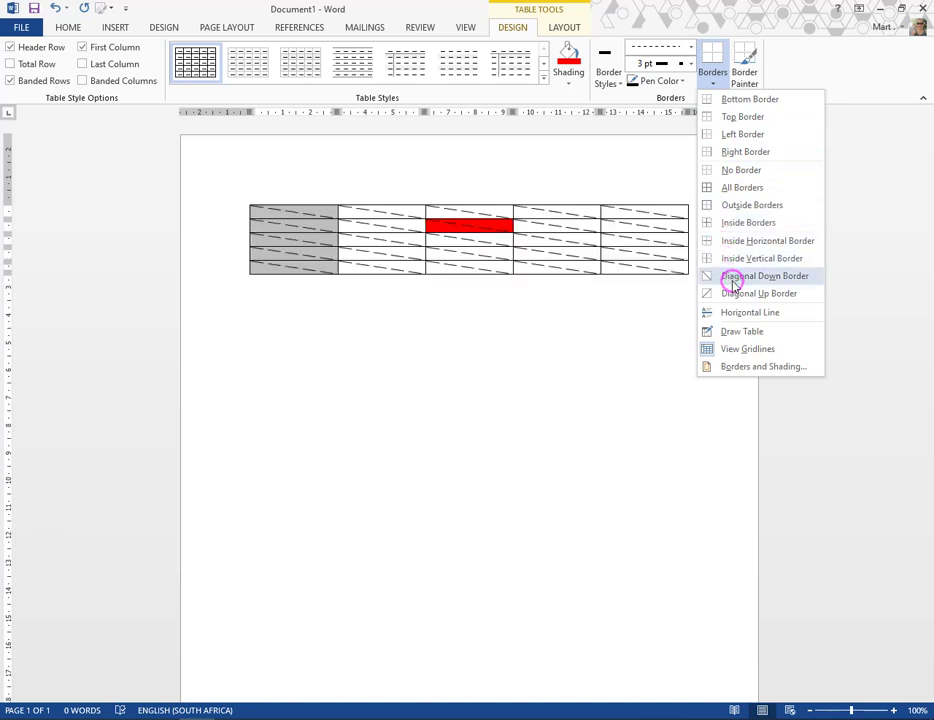
click(731, 294)
click(729, 294)
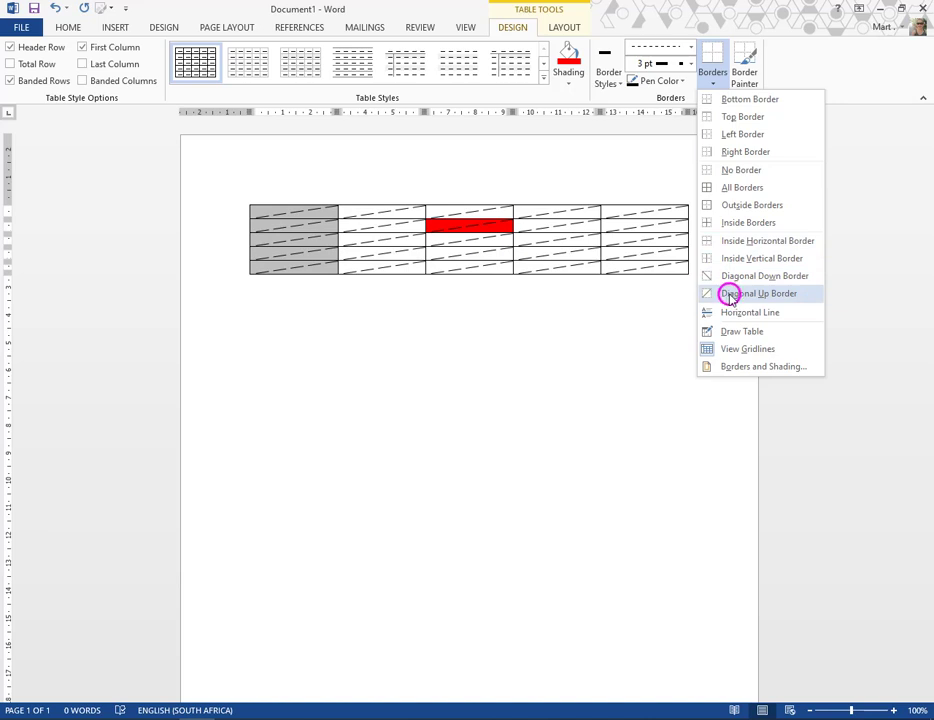
click(741, 294)
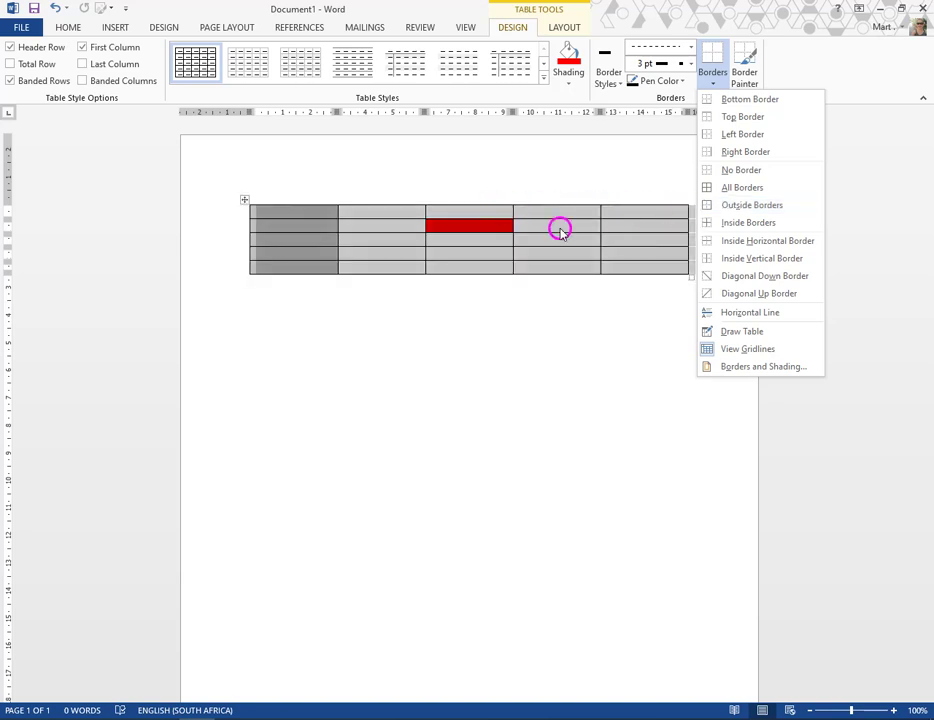
click(752, 211)
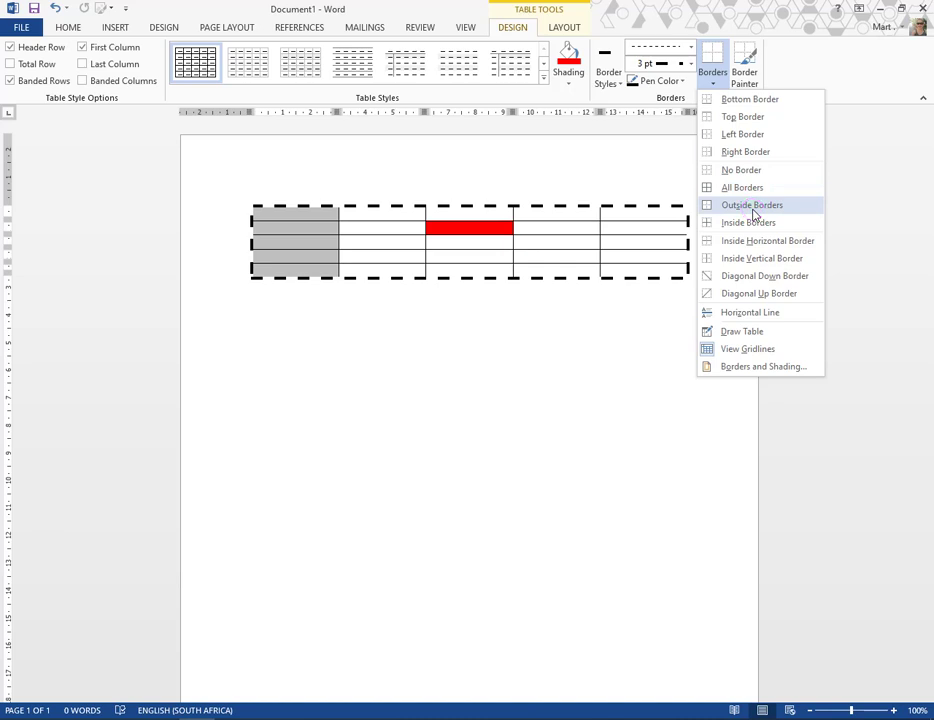
Select the table's second row, switch the selection to the third column and examine the border options for it.
drag(752, 211, 404, 240)
click(298, 240)
click(202, 227)
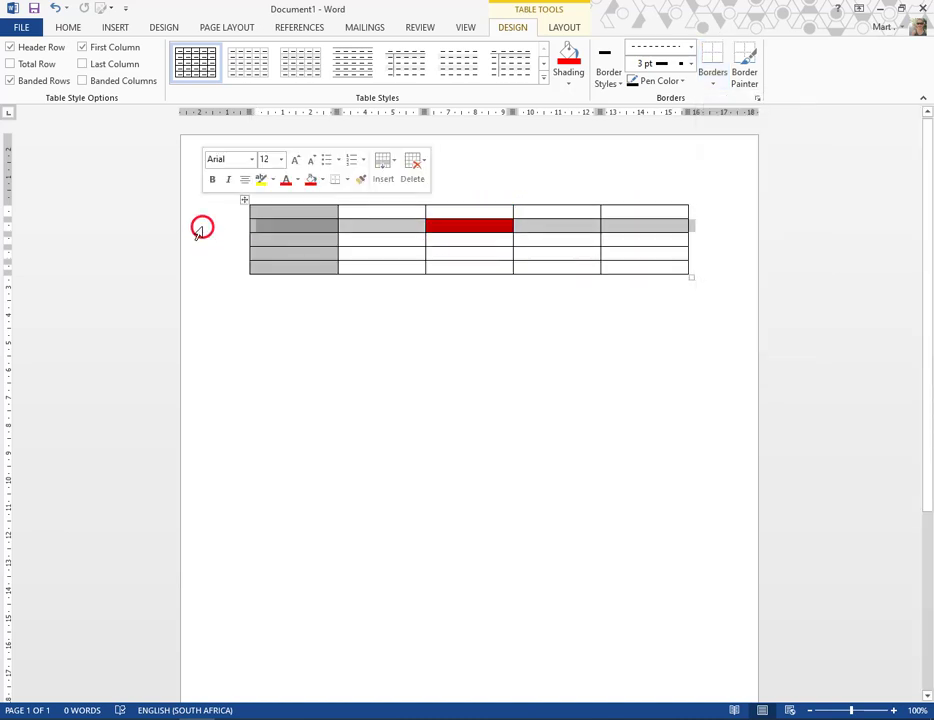
click(499, 149)
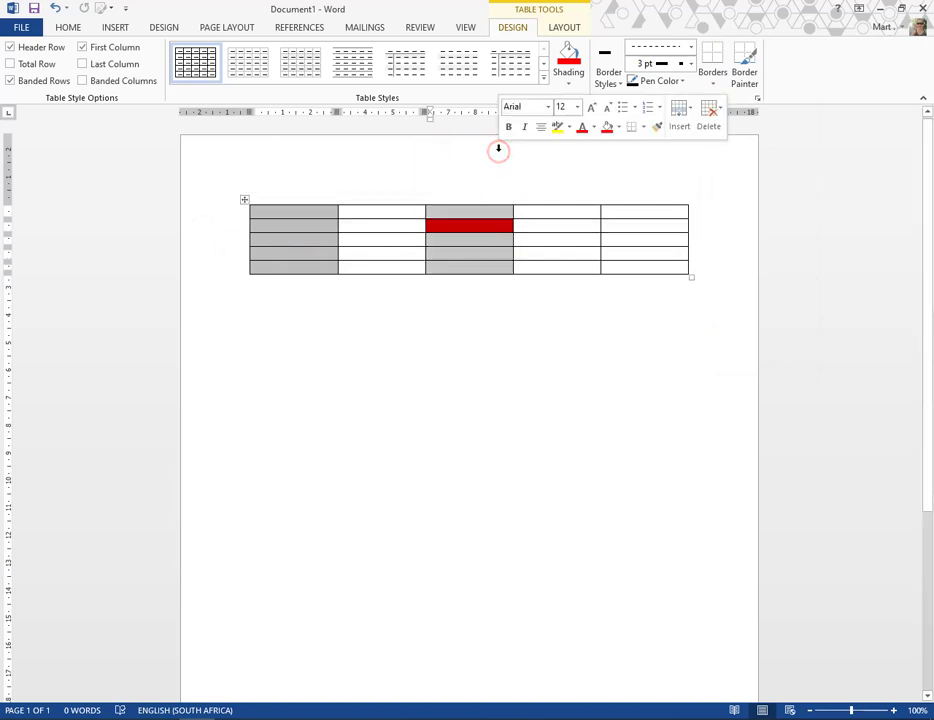
click(713, 78)
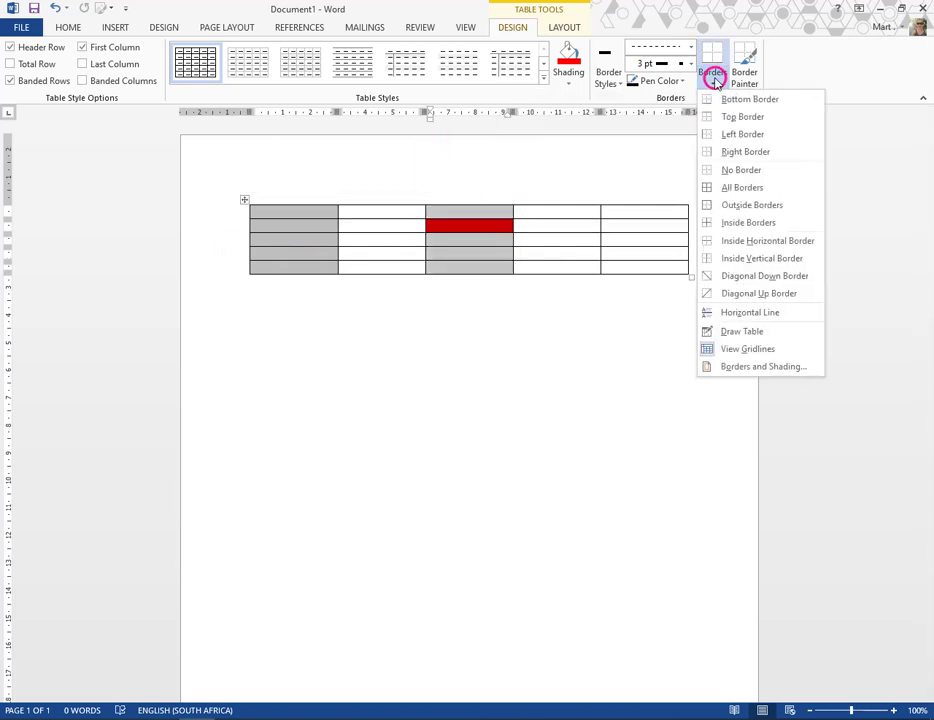
click(731, 208)
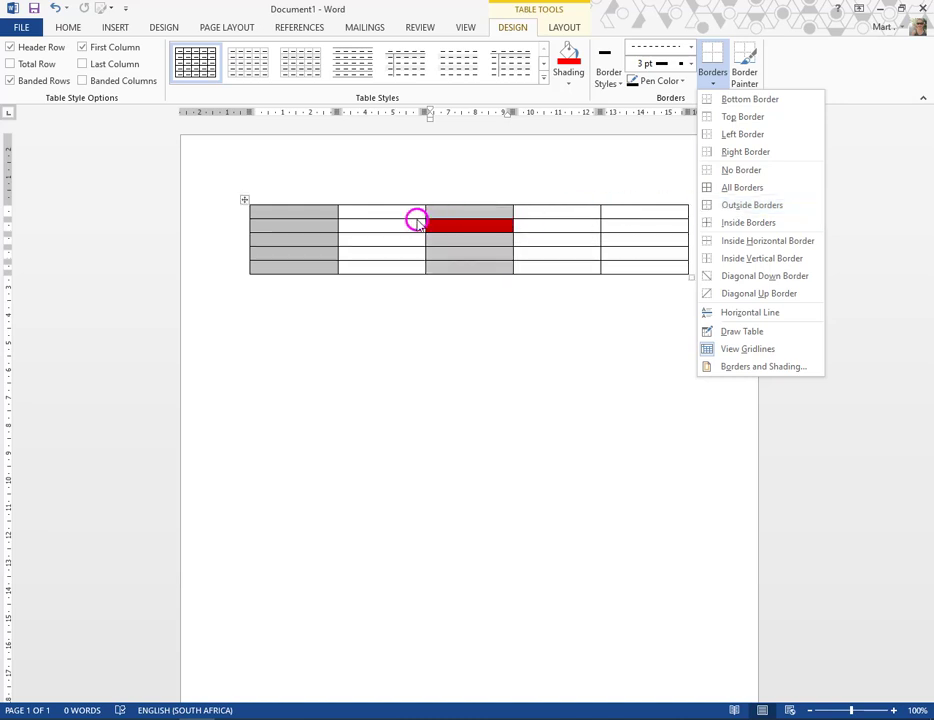
Apply the 3 pt dashed line as outside borders around the whole table and clear the selection.
click(244, 199)
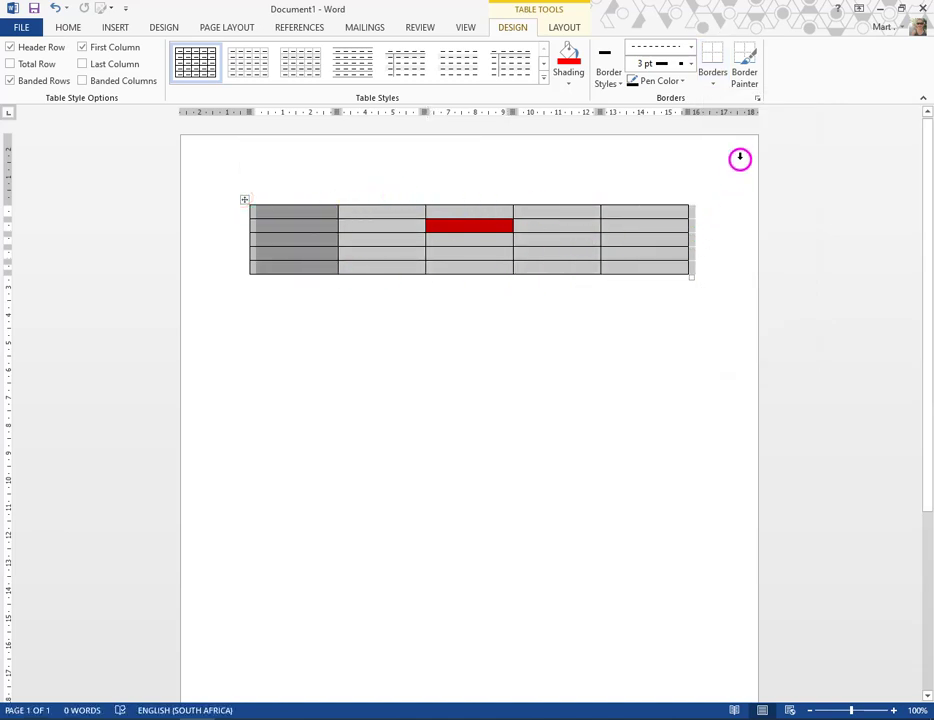
click(714, 78)
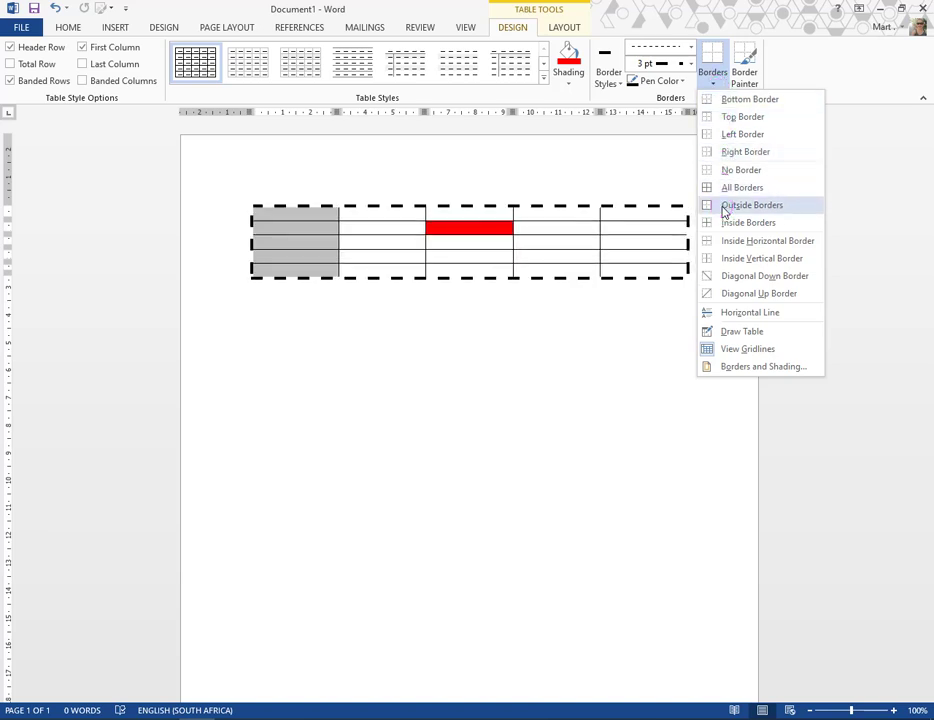
click(724, 207)
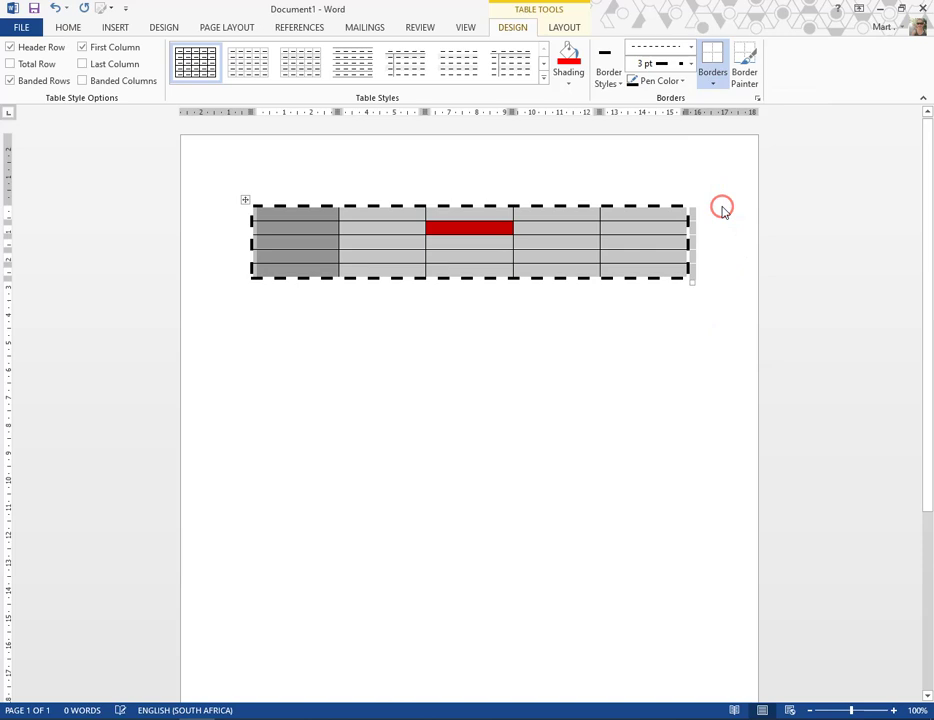
click(541, 242)
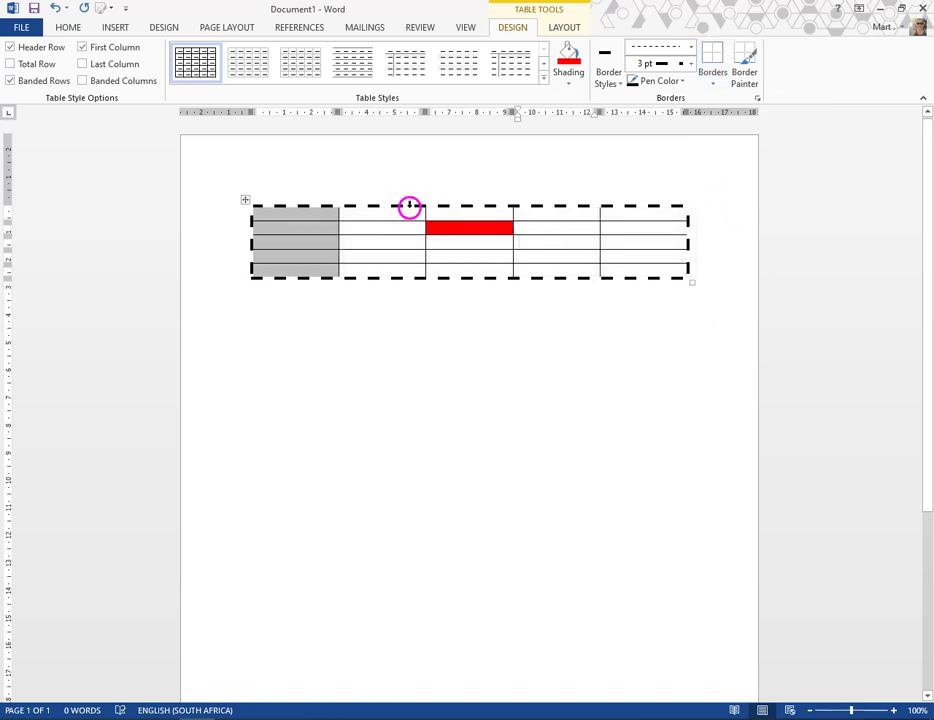